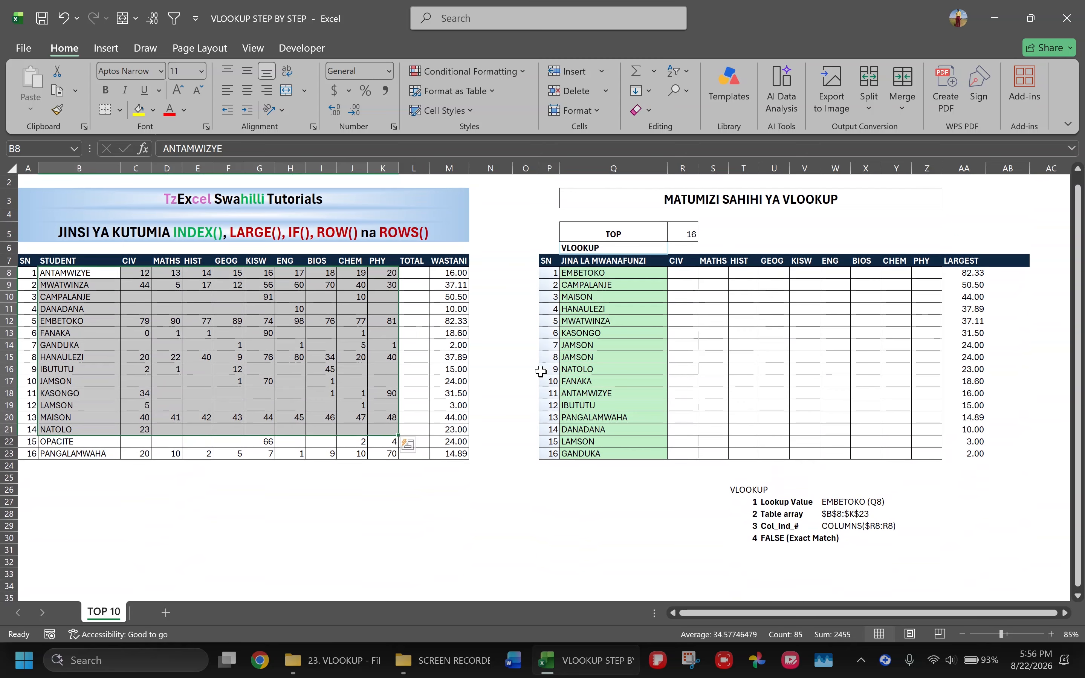
# - Copy the marks in C12:K12 from the source table into R8:Z8 for the first-ranked student
pyautogui.click(164, 369)
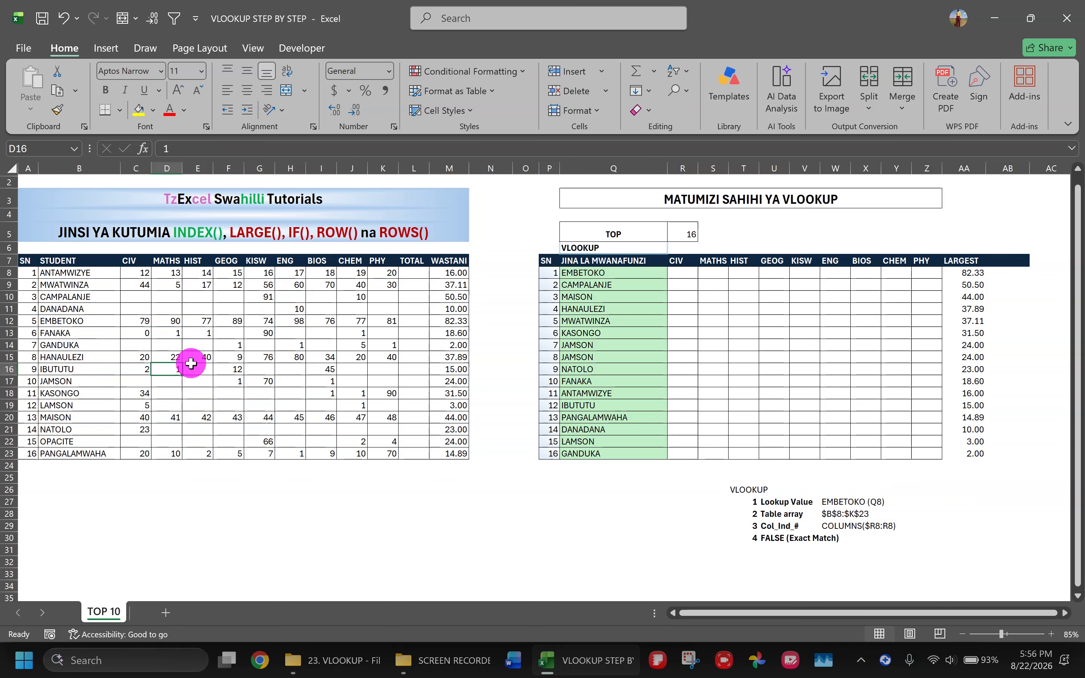
pyautogui.click(682, 332)
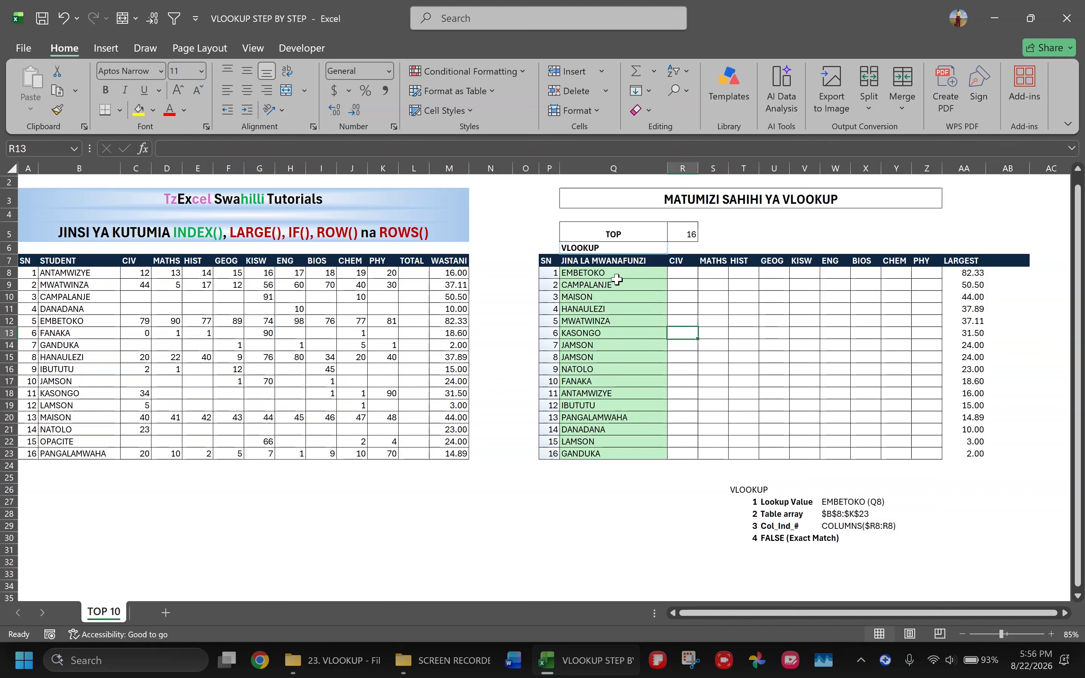
pyautogui.click(604, 273)
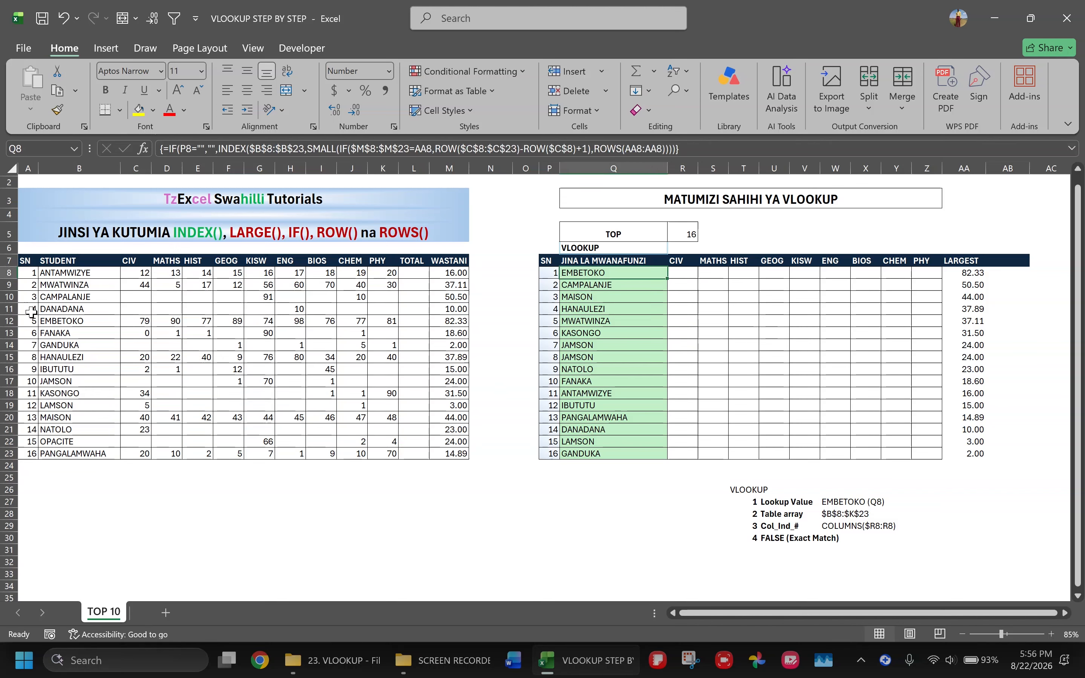
pyautogui.click(57, 324)
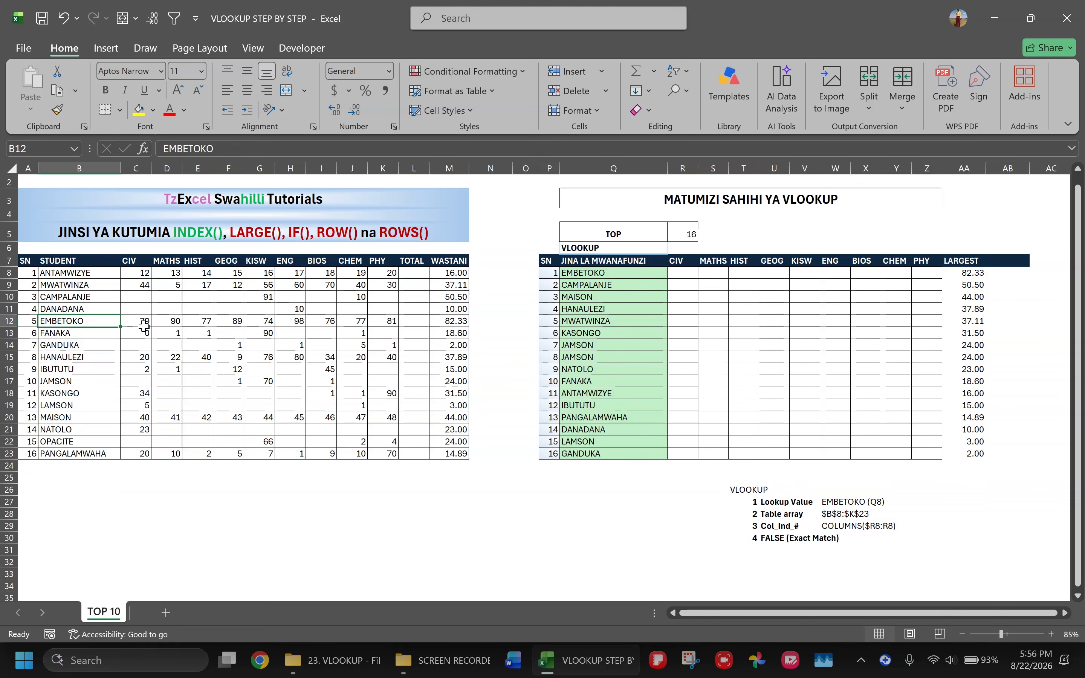
pyautogui.moveTo(143, 324); pyautogui.dragTo(386, 321)
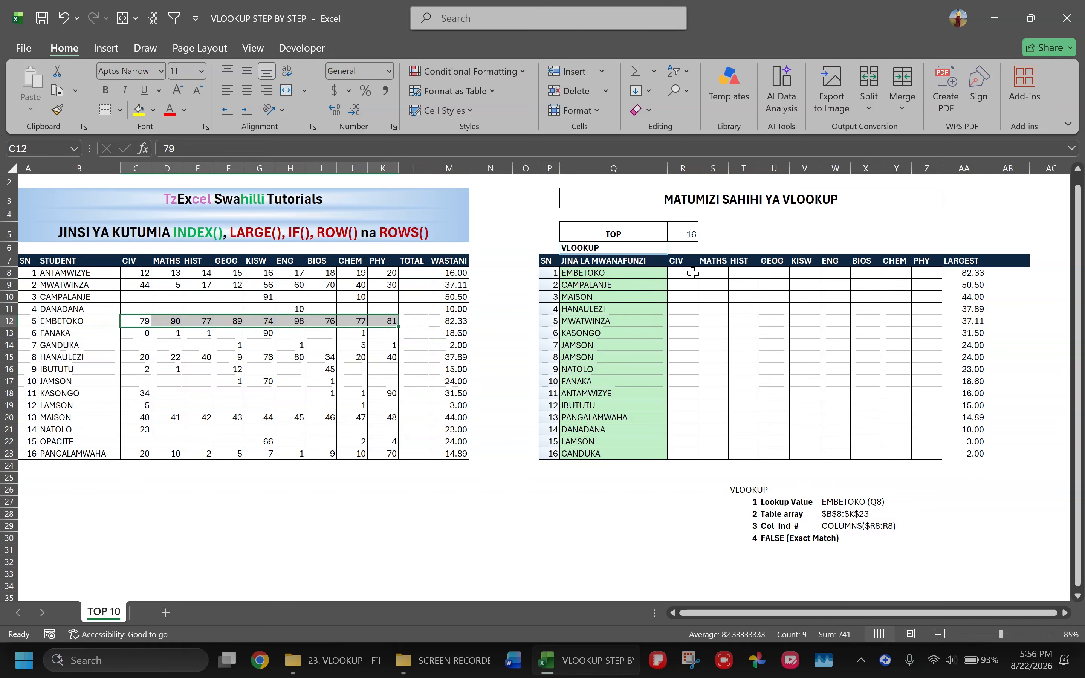
pyautogui.hotkey('ctrl', 'c')
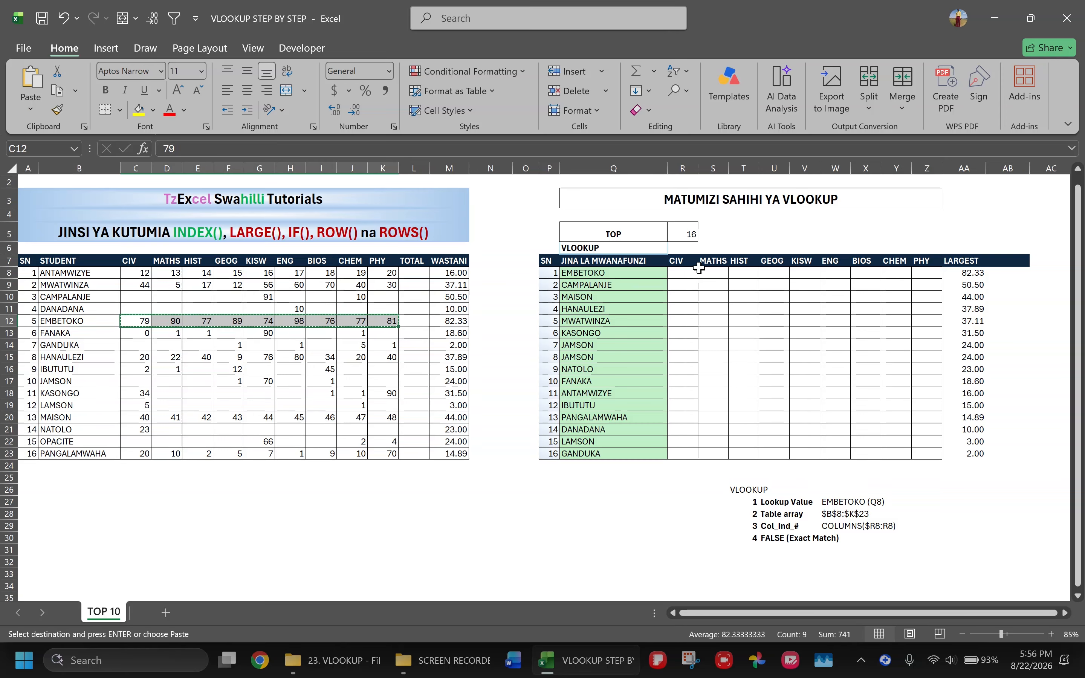
pyautogui.rightClick(684, 272)
pyautogui.click(724, 281)
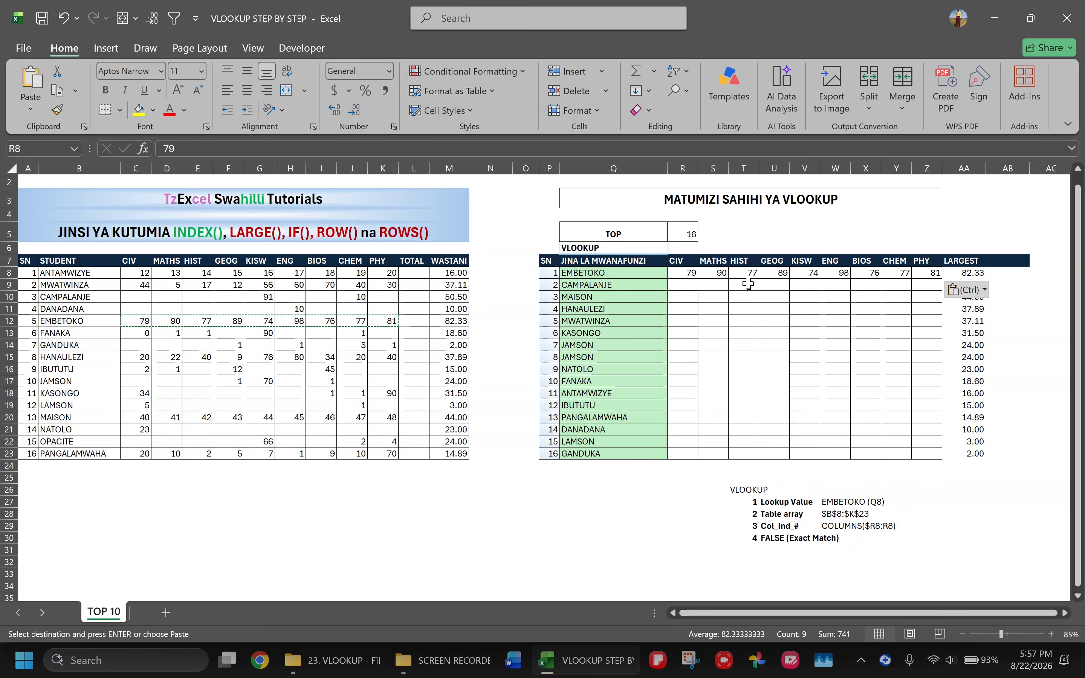
pyautogui.click(747, 294)
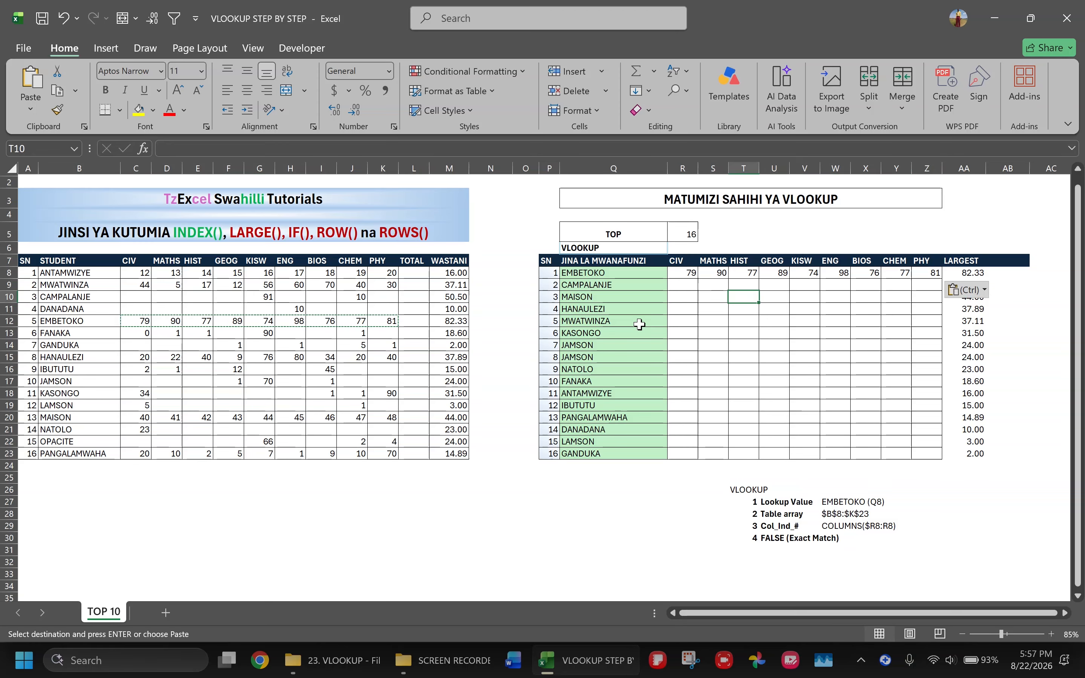
# - Copy the marks in C10:K10 and paste them as values into R9:Z9 for the second-ranked student
pyautogui.click(589, 285)
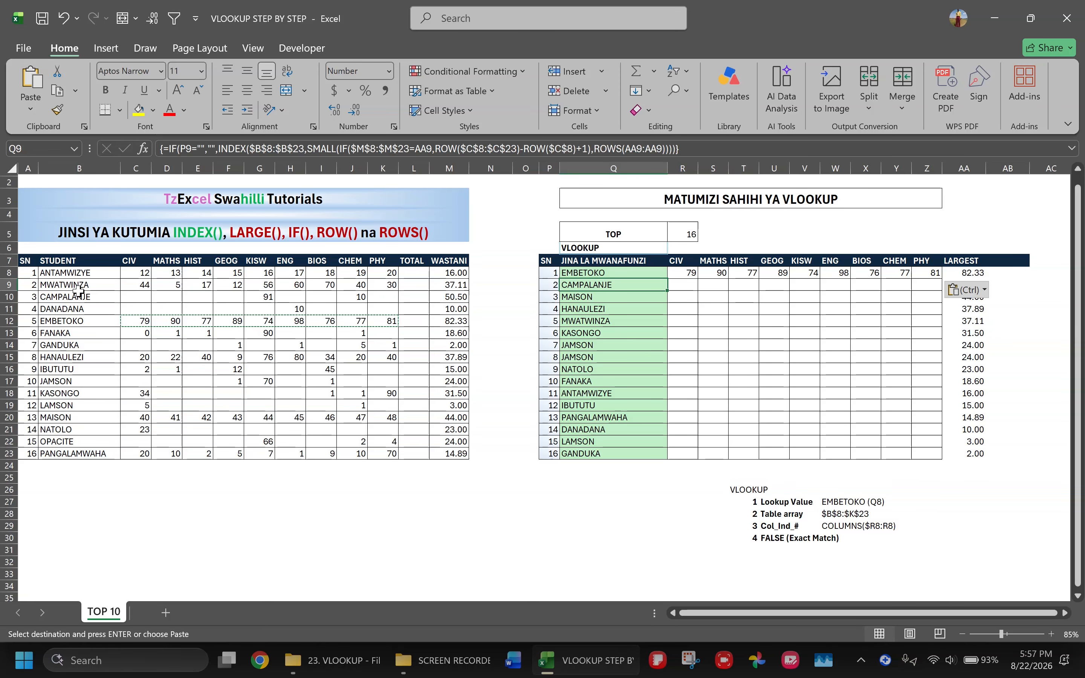
pyautogui.click(68, 298)
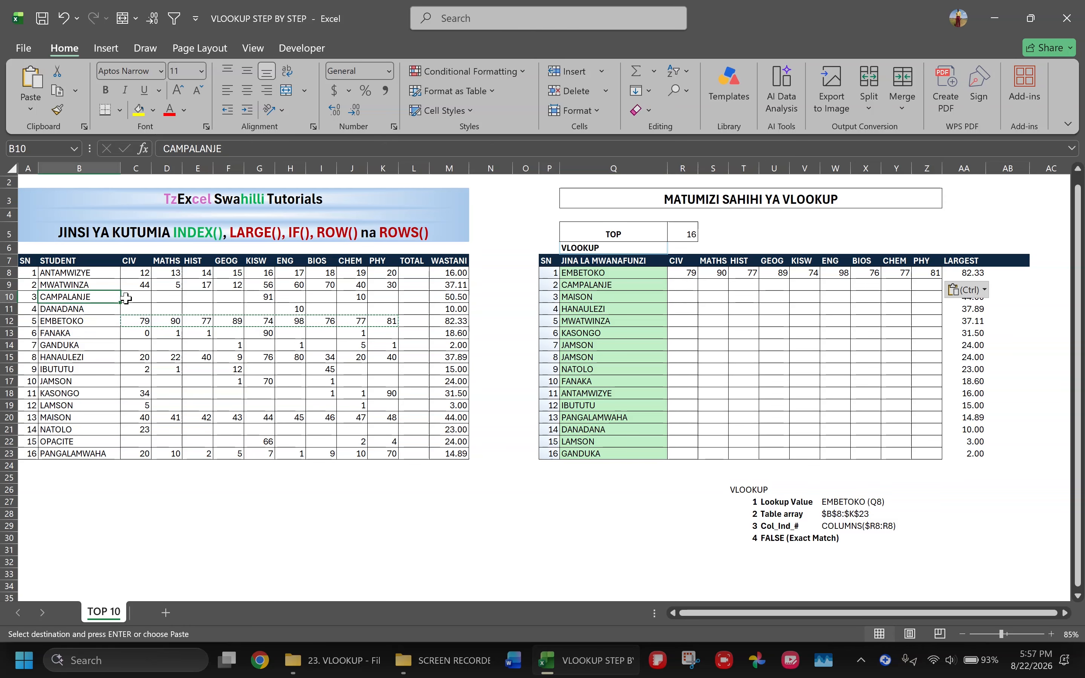
pyautogui.moveTo(125, 298); pyautogui.dragTo(394, 297)
pyautogui.hotkey('ctrl', 'c')
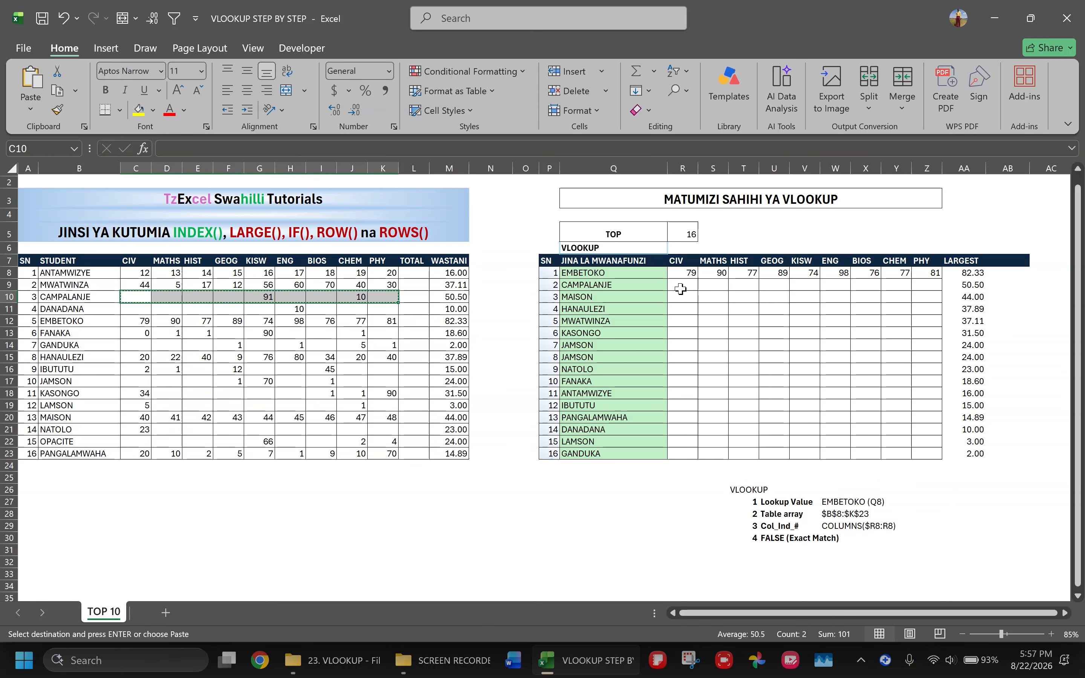
pyautogui.rightClick(680, 290)
pyautogui.click(732, 282)
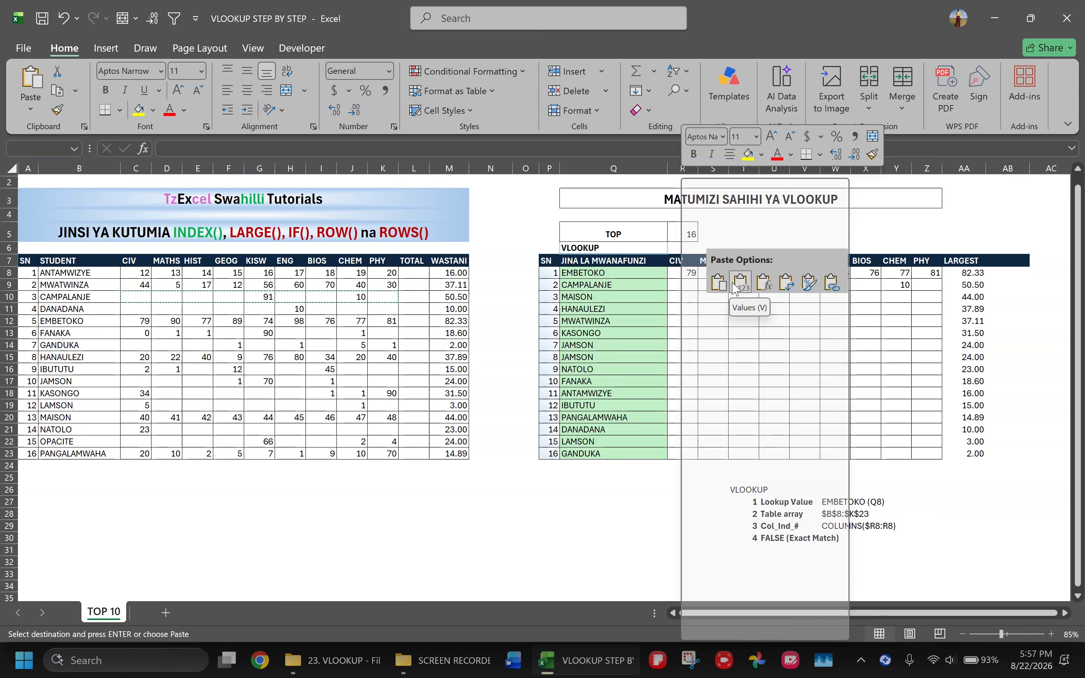
pyautogui.click(682, 346)
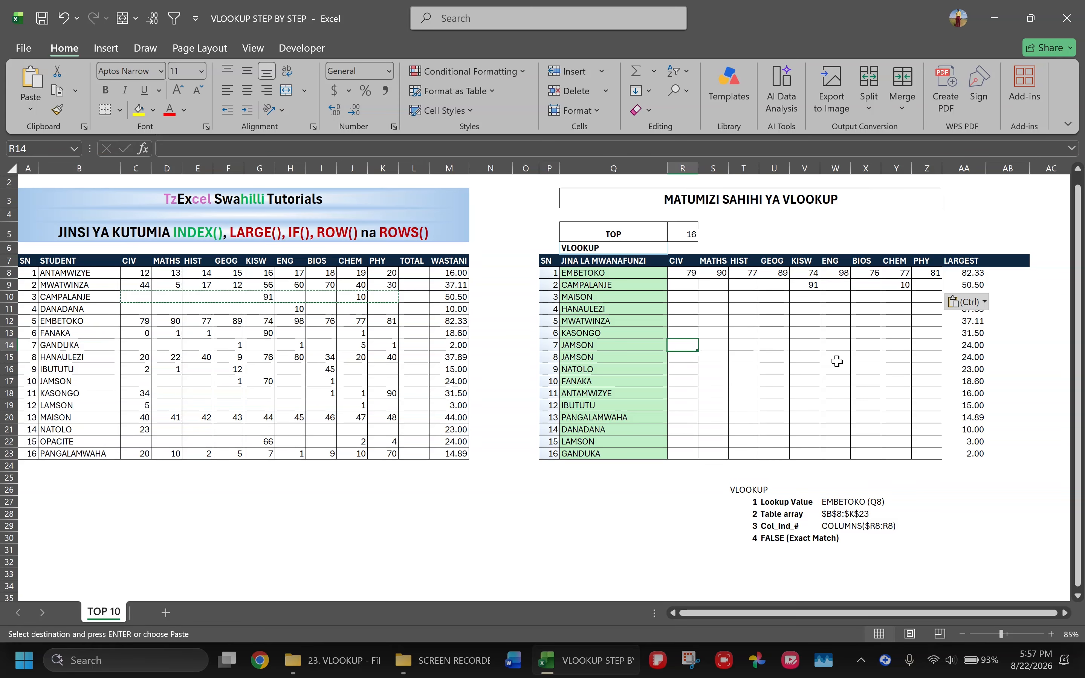
# - Undo both pastes of marks in R8:Z9 and clear the copy selection
pyautogui.click(689, 284)
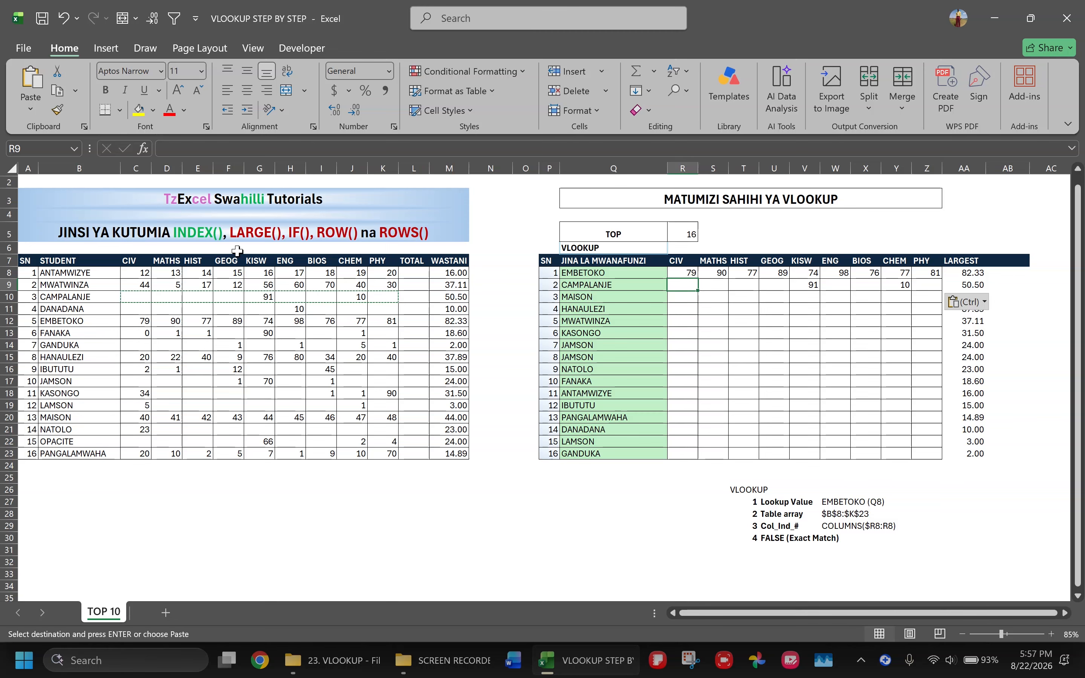
pyautogui.click(139, 320)
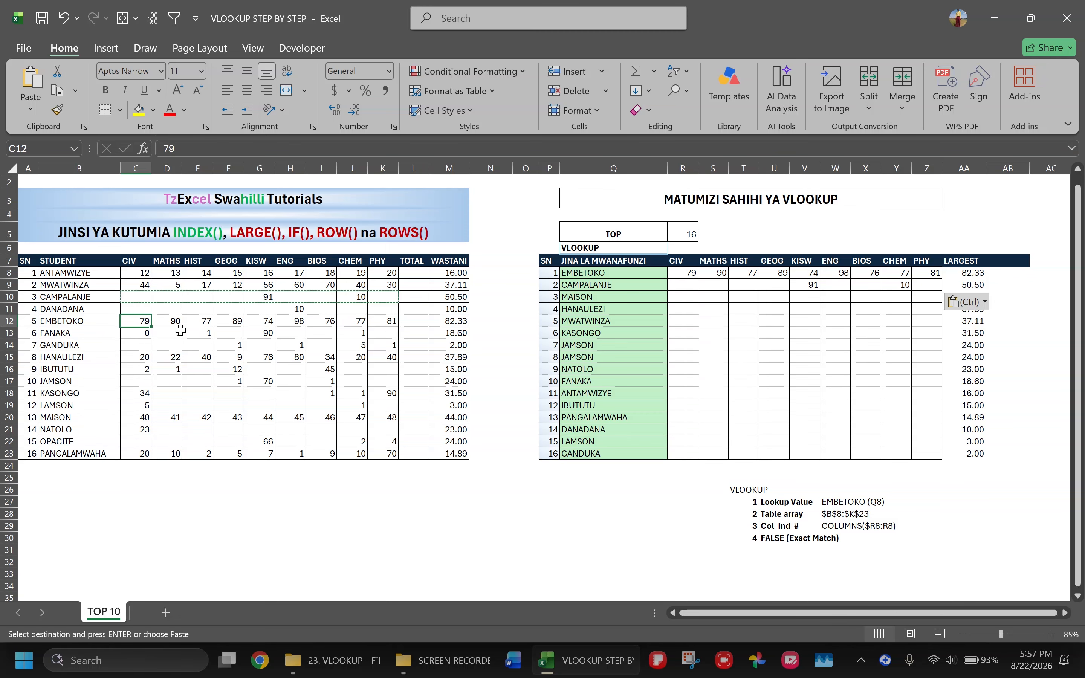
pyautogui.hotkey('ctrl', 'z')
pyautogui.hotkey('ctrl', 'z')
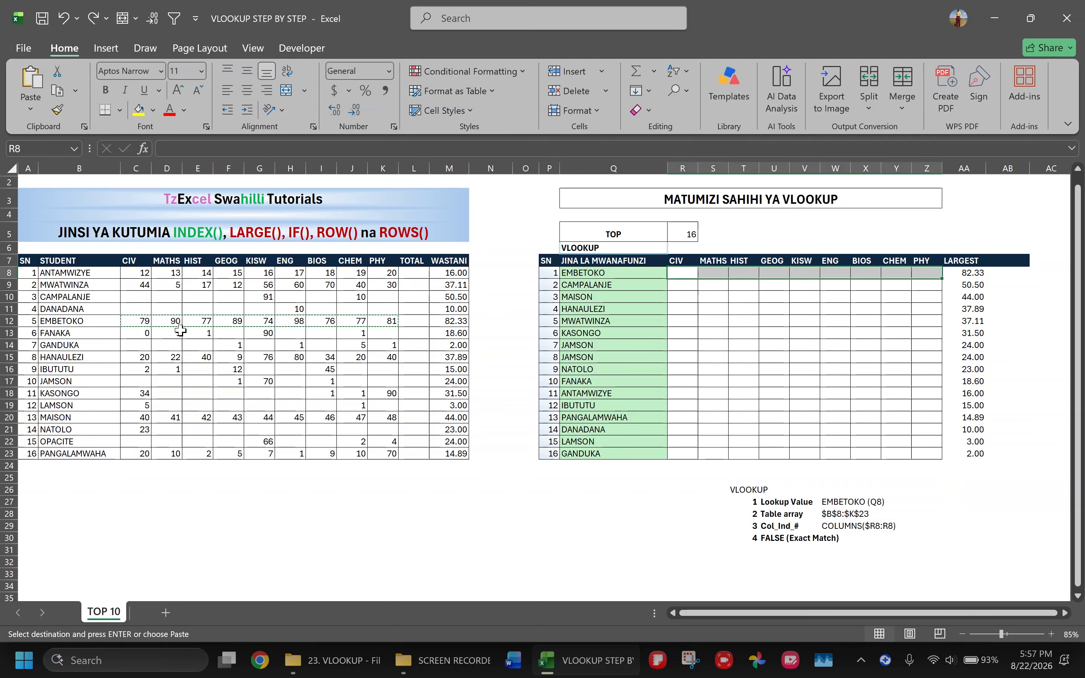
pyautogui.click(678, 318)
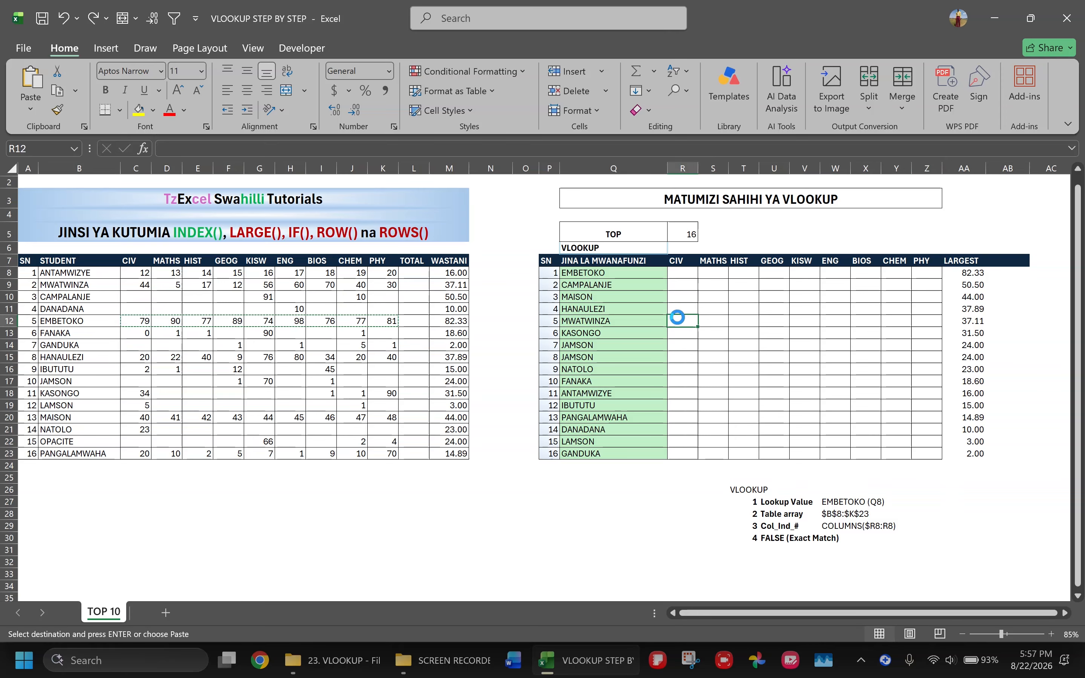
pyautogui.press('Escape')
pyautogui.click(682, 273)
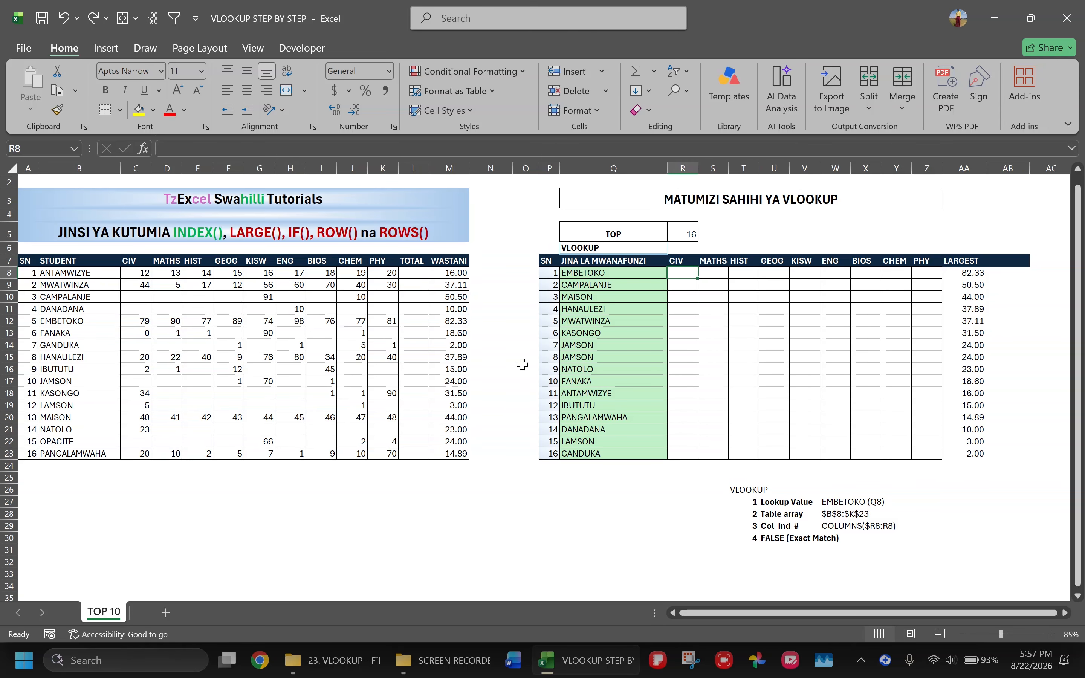
# - Examine the lookup name in Q8, the source range B8:K23 and the empty result cell R8
pyautogui.click(633, 275)
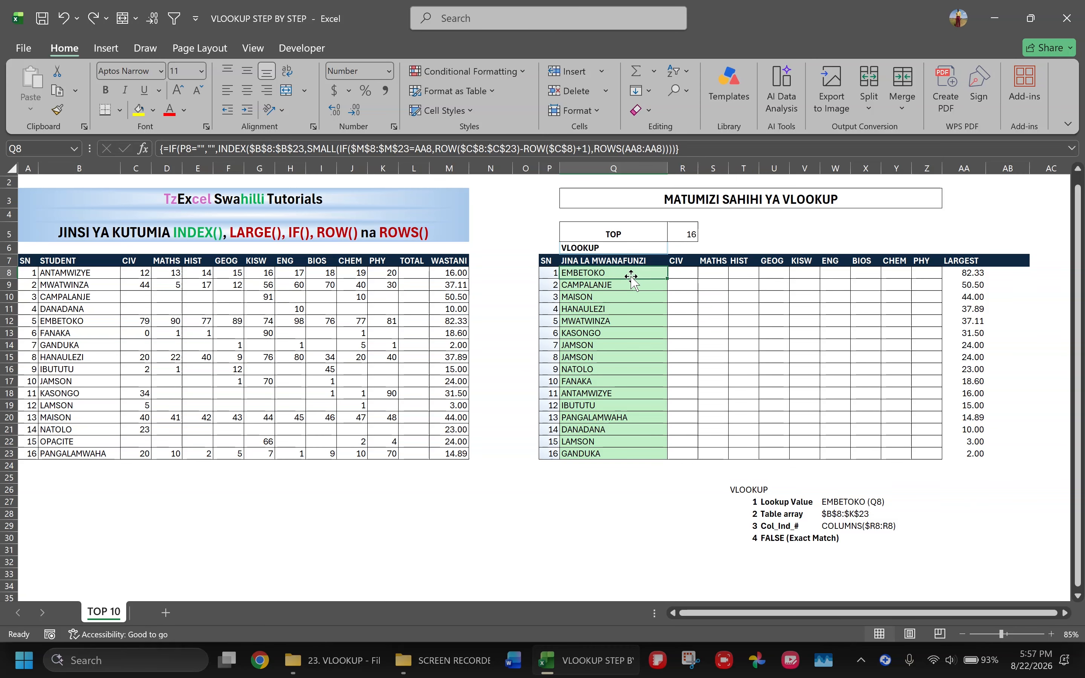
pyautogui.click(686, 273)
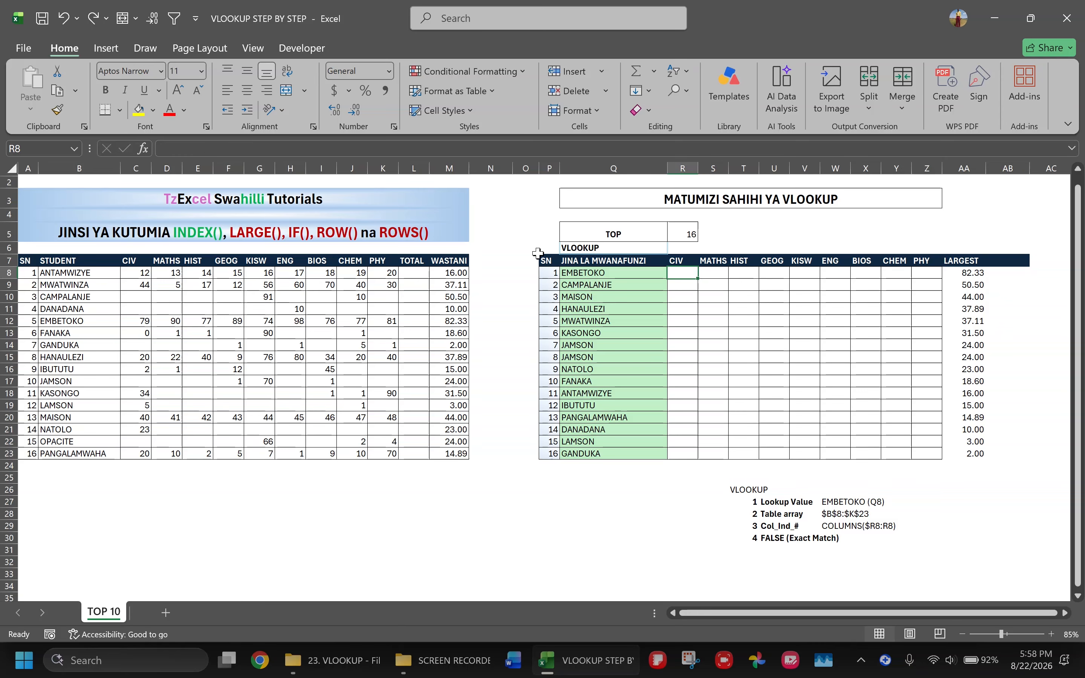
pyautogui.click(605, 275)
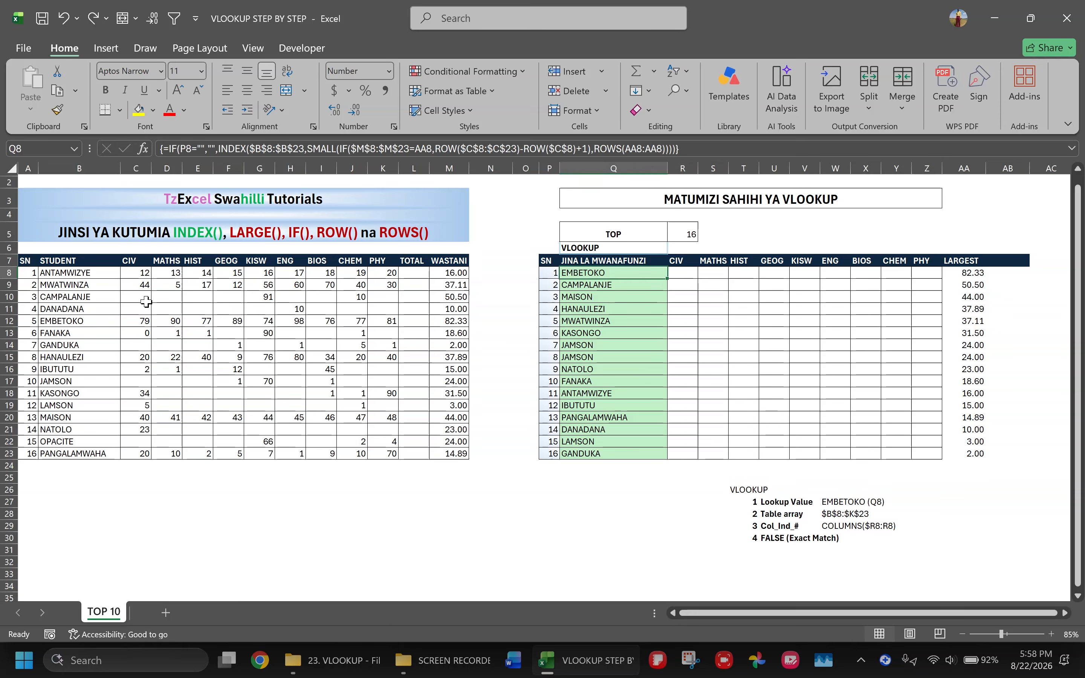
pyautogui.moveTo(78, 269); pyautogui.dragTo(387, 447)
pyautogui.click(387, 445)
pyautogui.click(595, 471)
pyautogui.scroll(2, 595, 471)
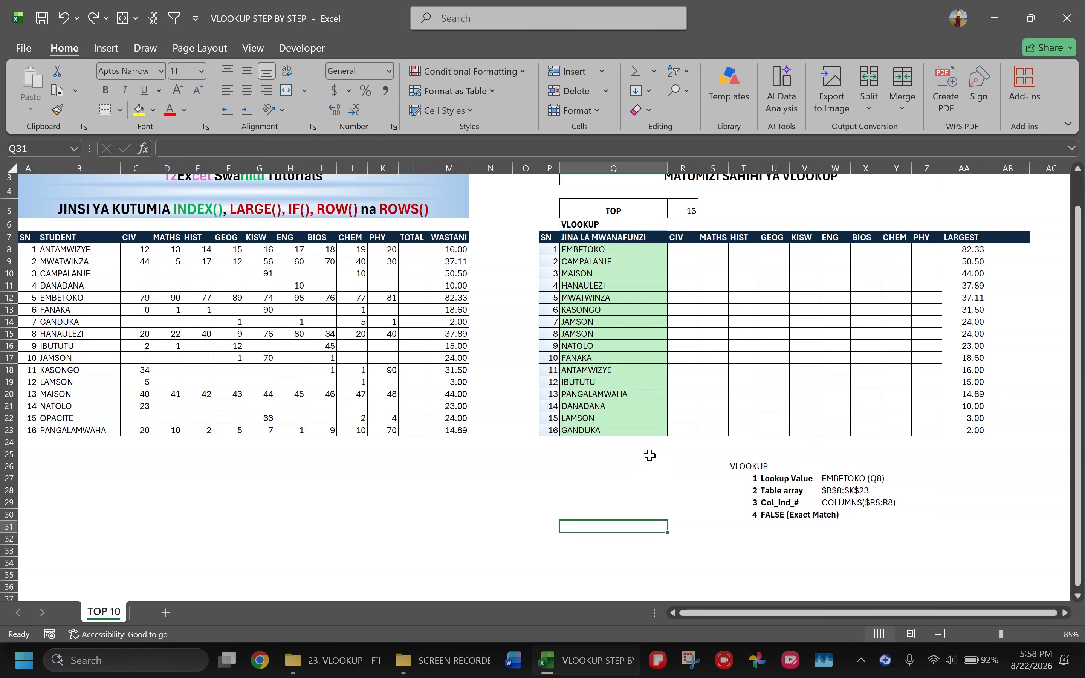
pyautogui.scroll(1, 649, 456)
pyautogui.scroll(1, 649, 455)
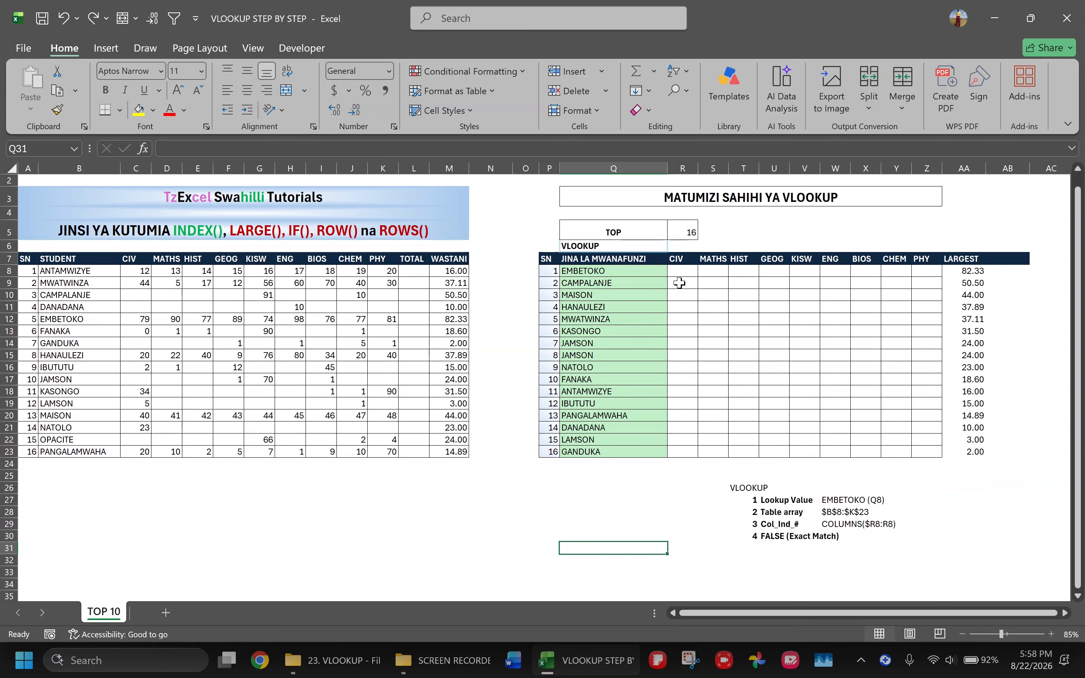
pyautogui.click(597, 270)
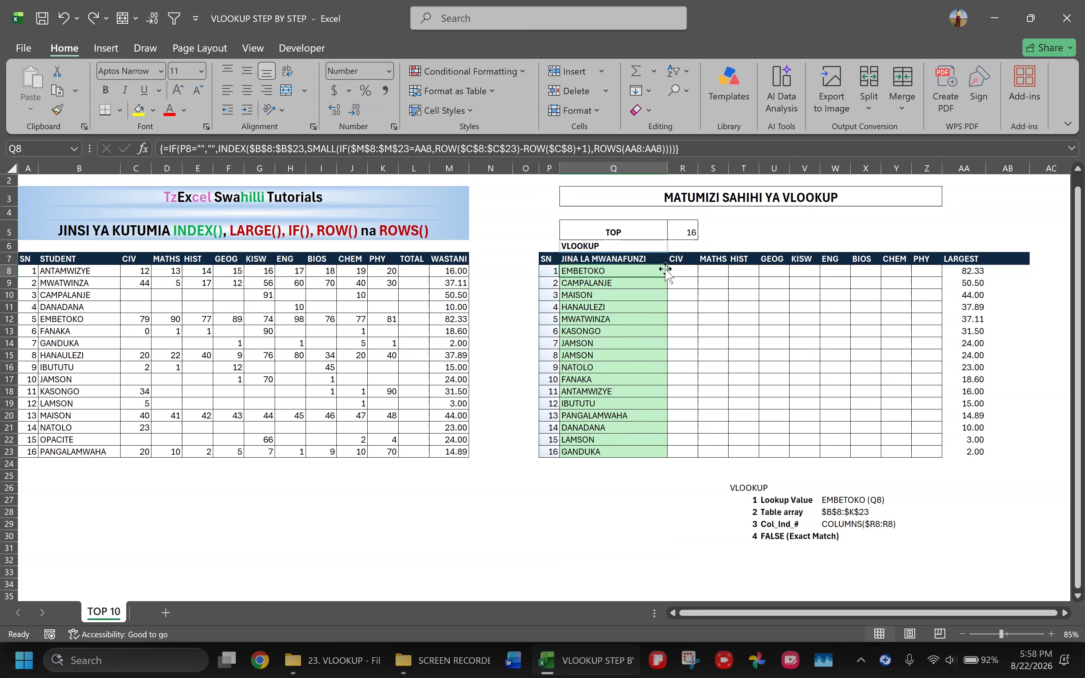
pyautogui.click(682, 274)
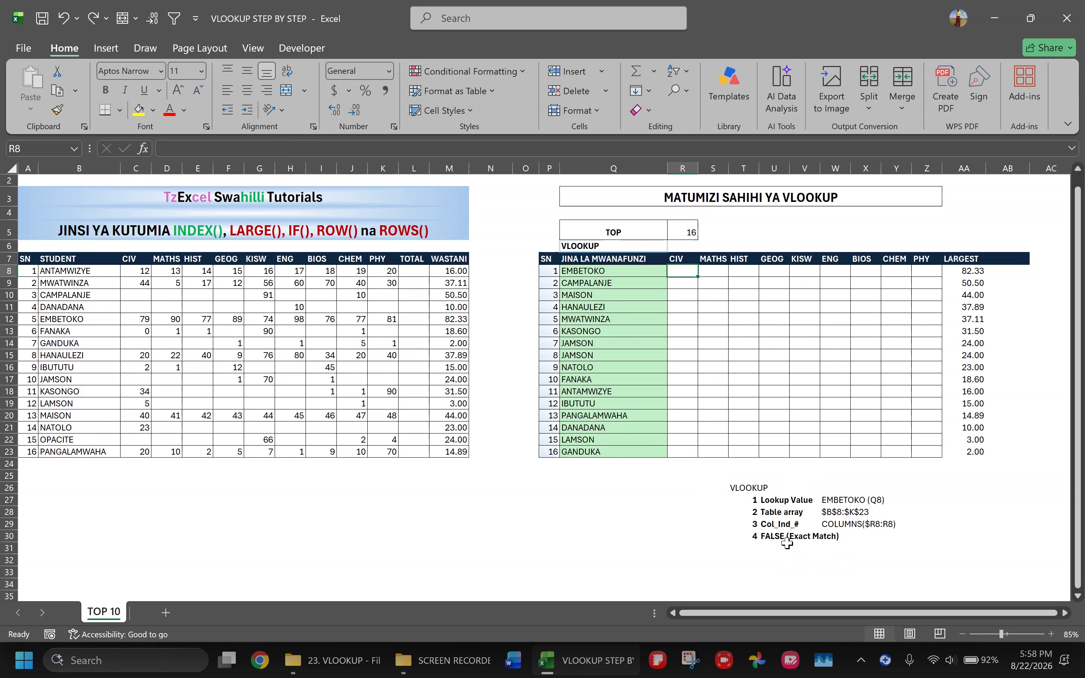
# - Start a VLOOKUP formula in R8 with Q8 as the lookup value, locking only its column as $Q8
pyautogui.click(676, 270)
pyautogui.write('=')
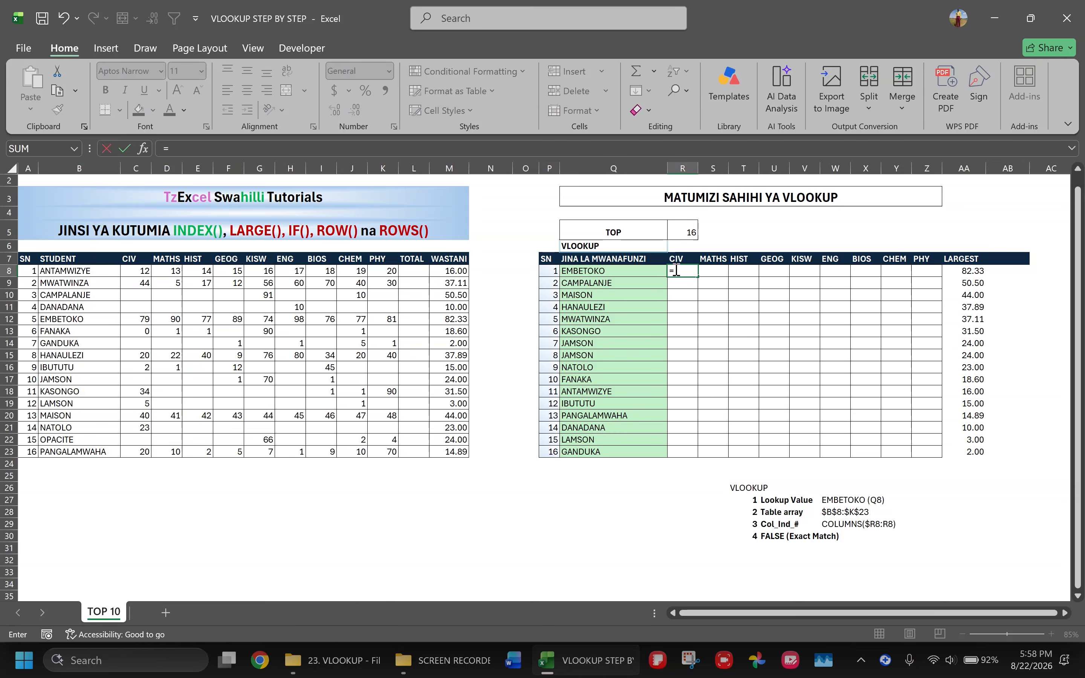
pyautogui.write('VL')
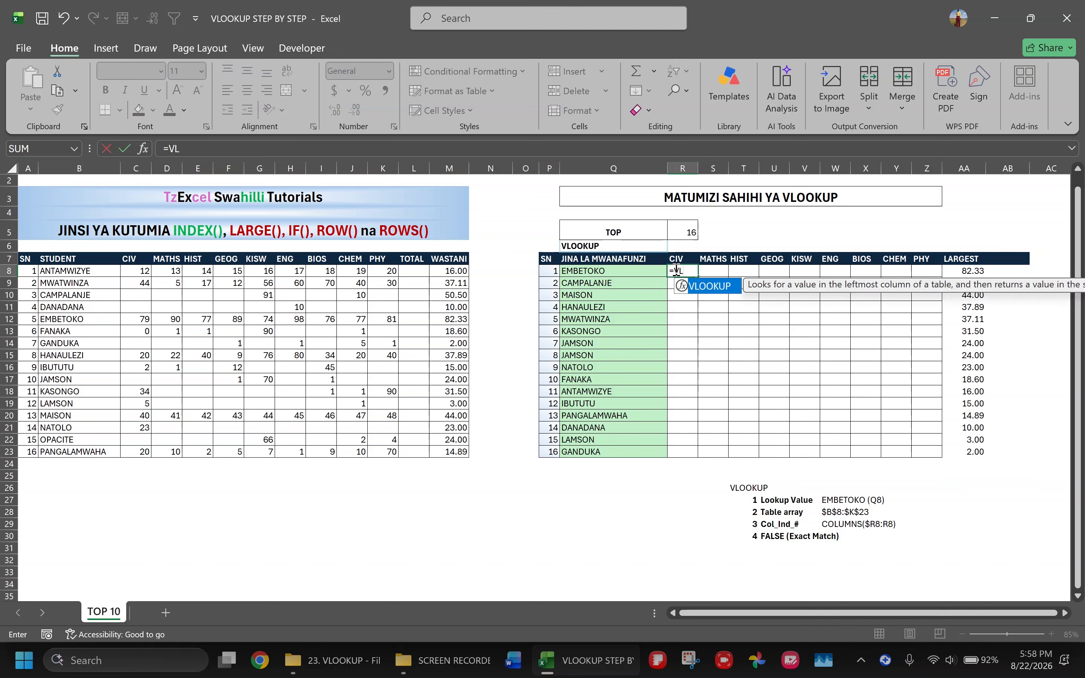
pyautogui.press('Tab')
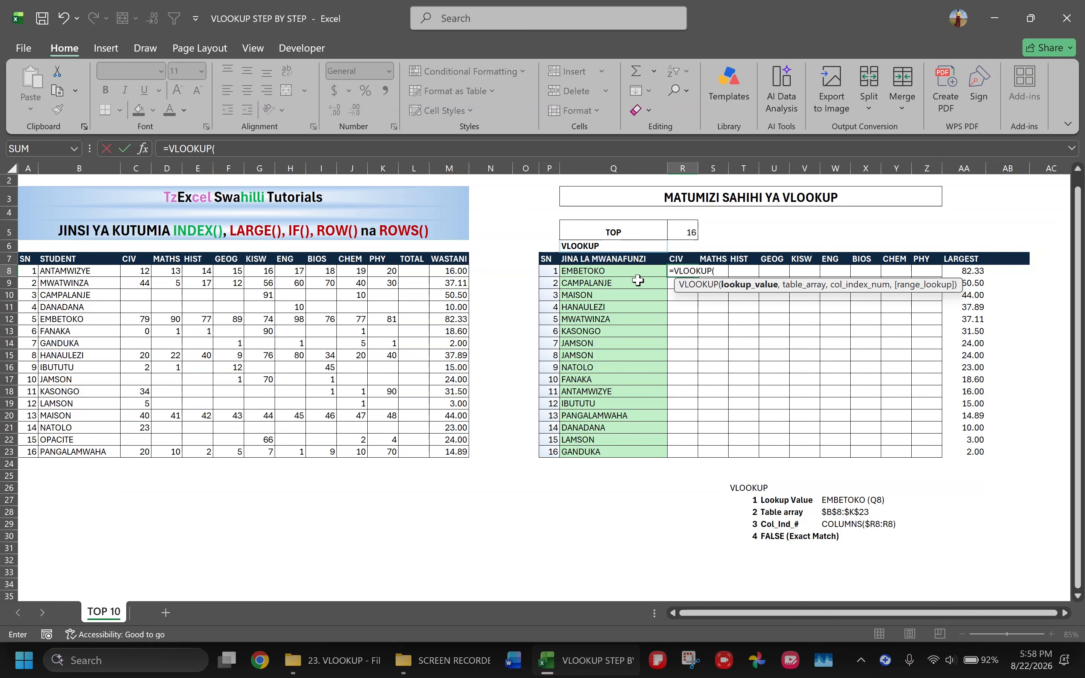
pyautogui.click(635, 274)
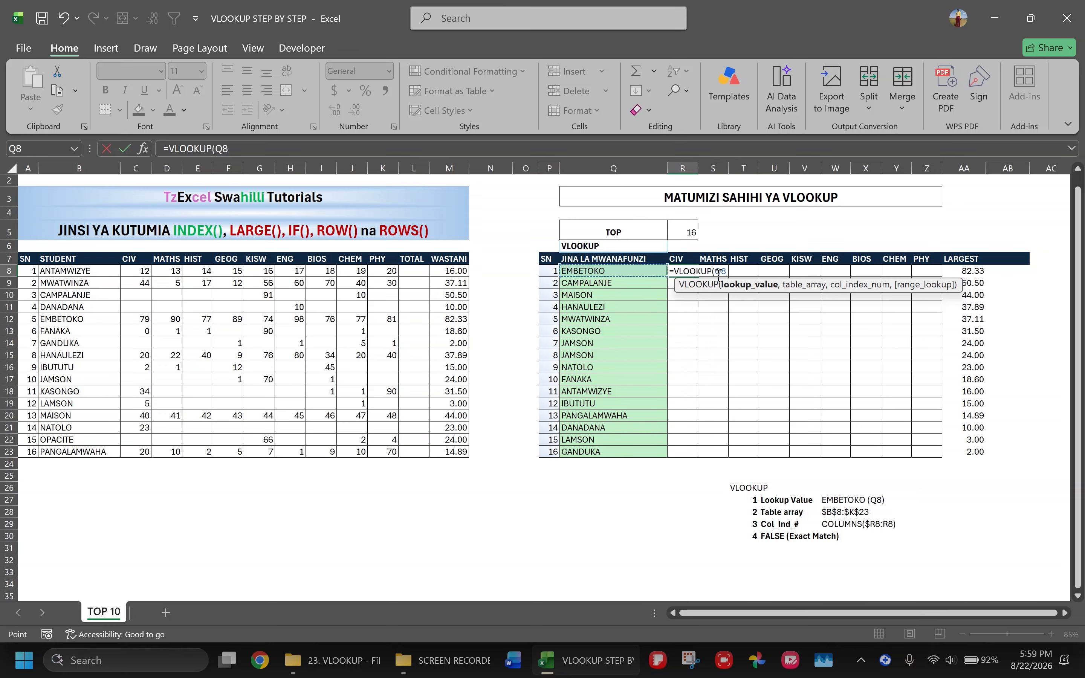
pyautogui.press('F4')
pyautogui.press('F4')
pyautogui.press('F4')
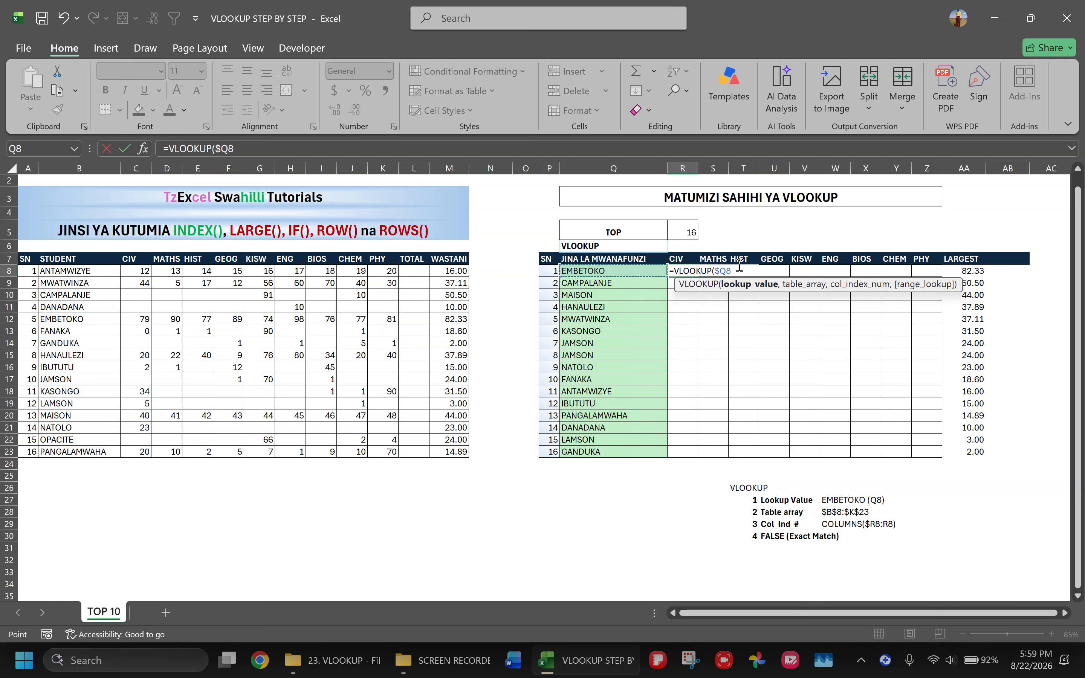
pyautogui.write(',')
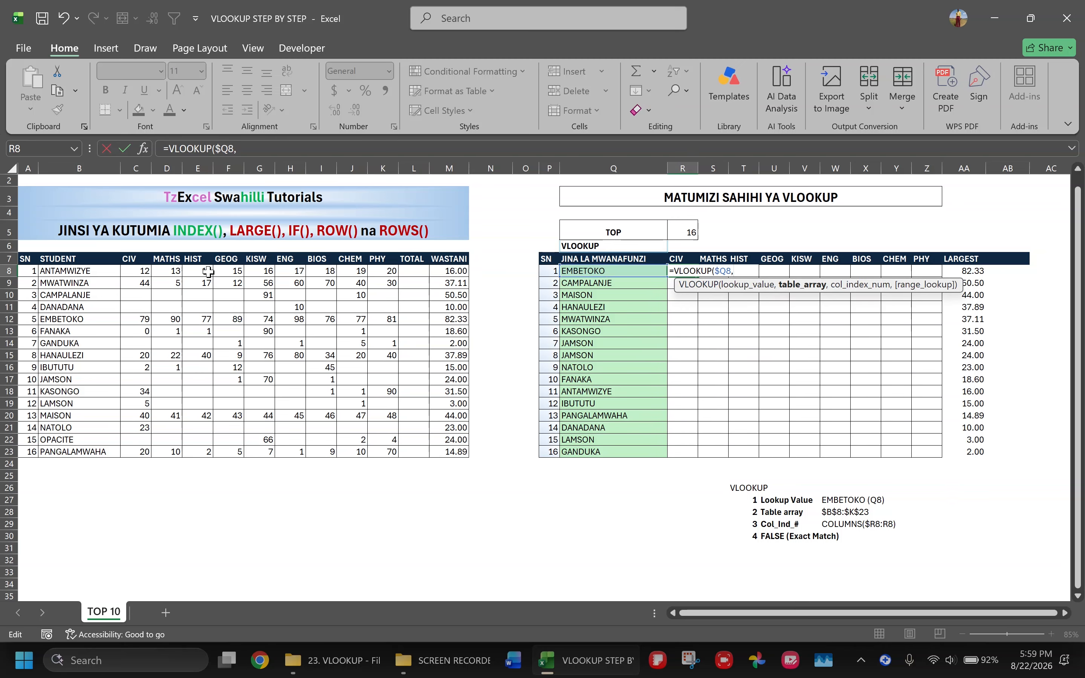
# - Add B8:K23 as the VLOOKUP table array in R8, locked absolutely as $B$8:$K$23
pyautogui.moveTo(63, 269); pyautogui.dragTo(386, 451)
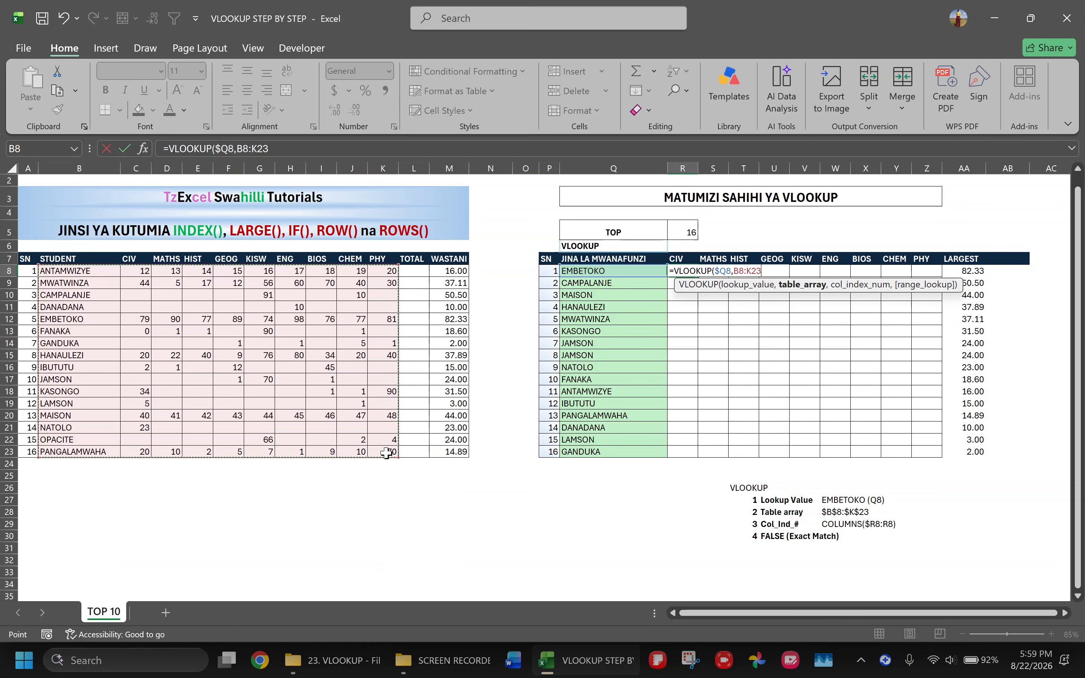
pyautogui.press('F4')
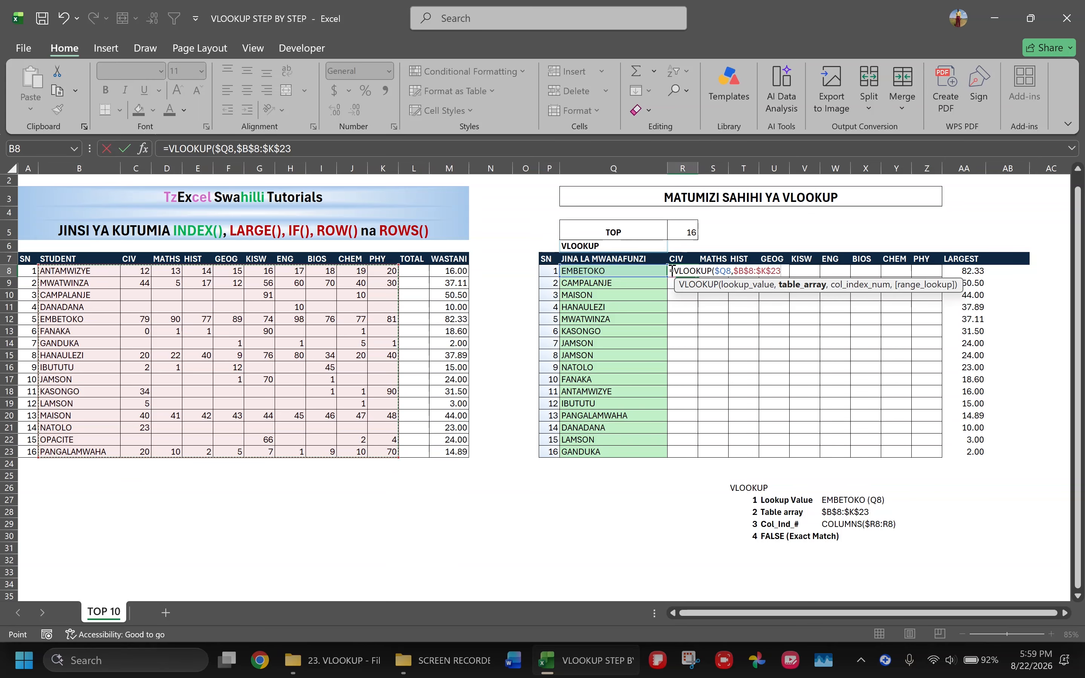
pyautogui.write(',')
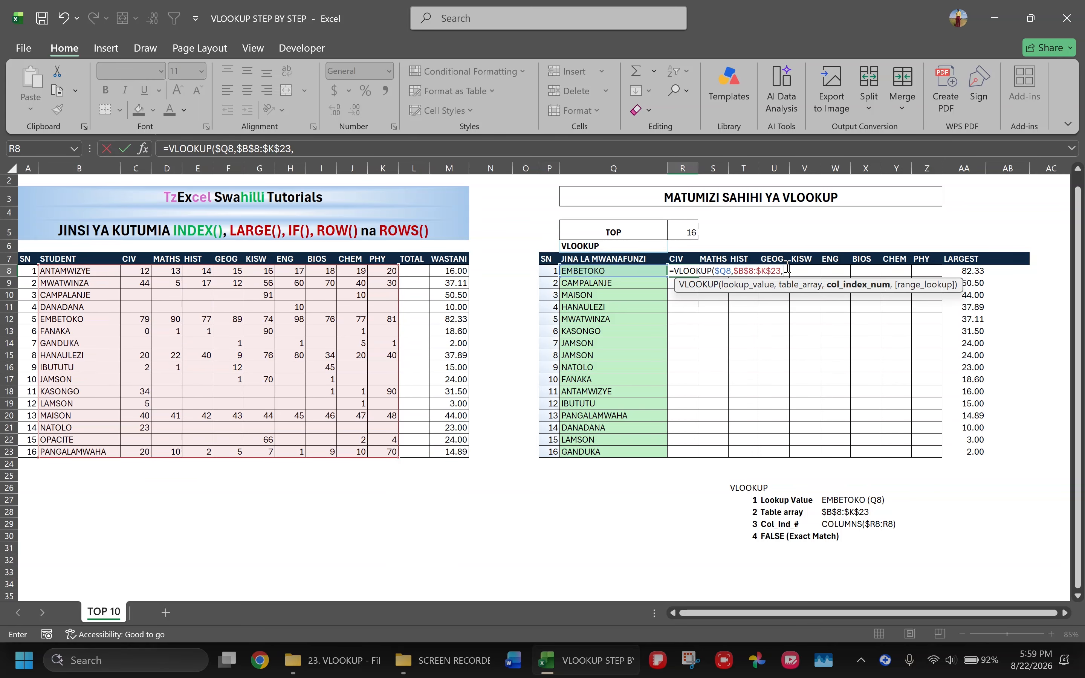
# - Complete the R8 formula with COLUMNS($R8:R8) as the column index and FALSE for an exact match
pyautogui.write('COLUMNS($R')
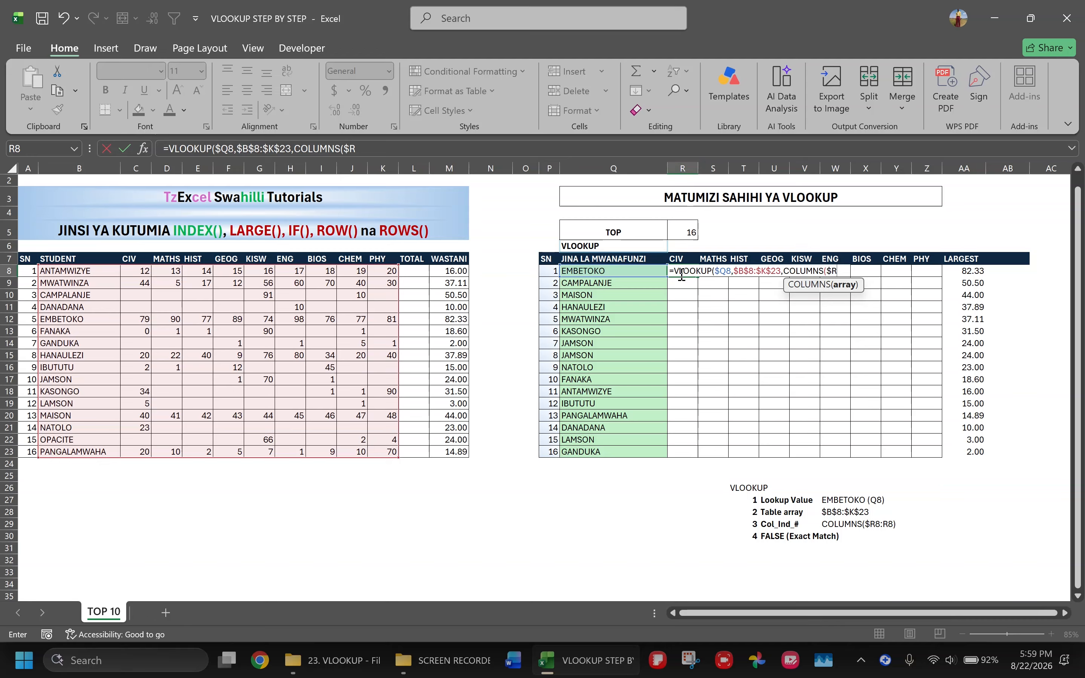
pyautogui.write('8:R8)')
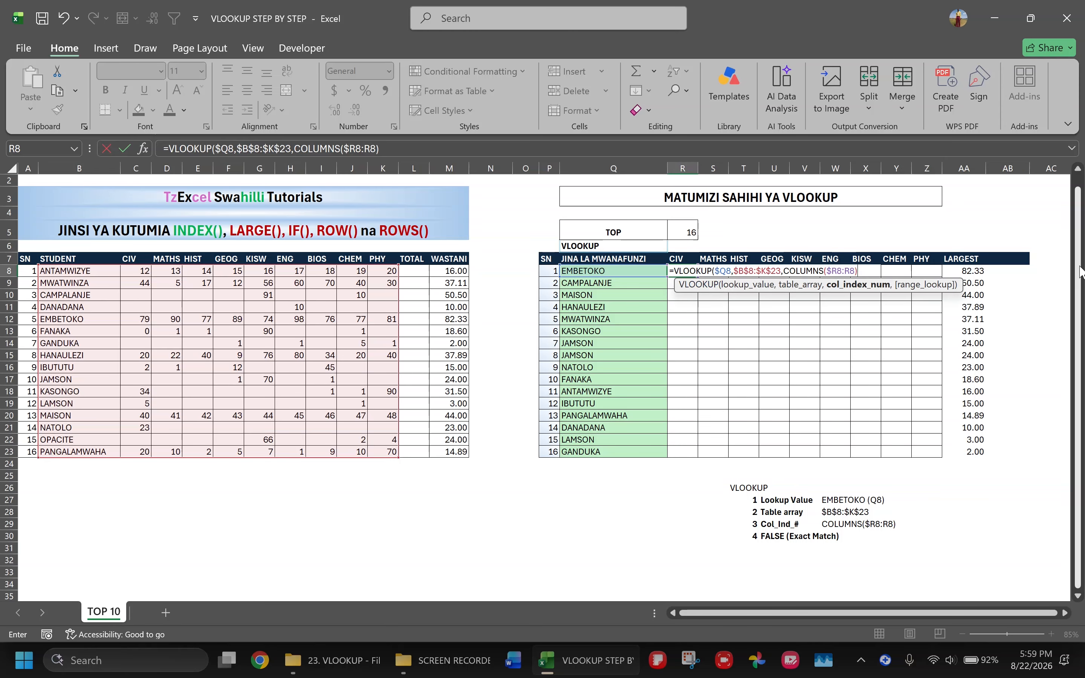
pyautogui.write(',')
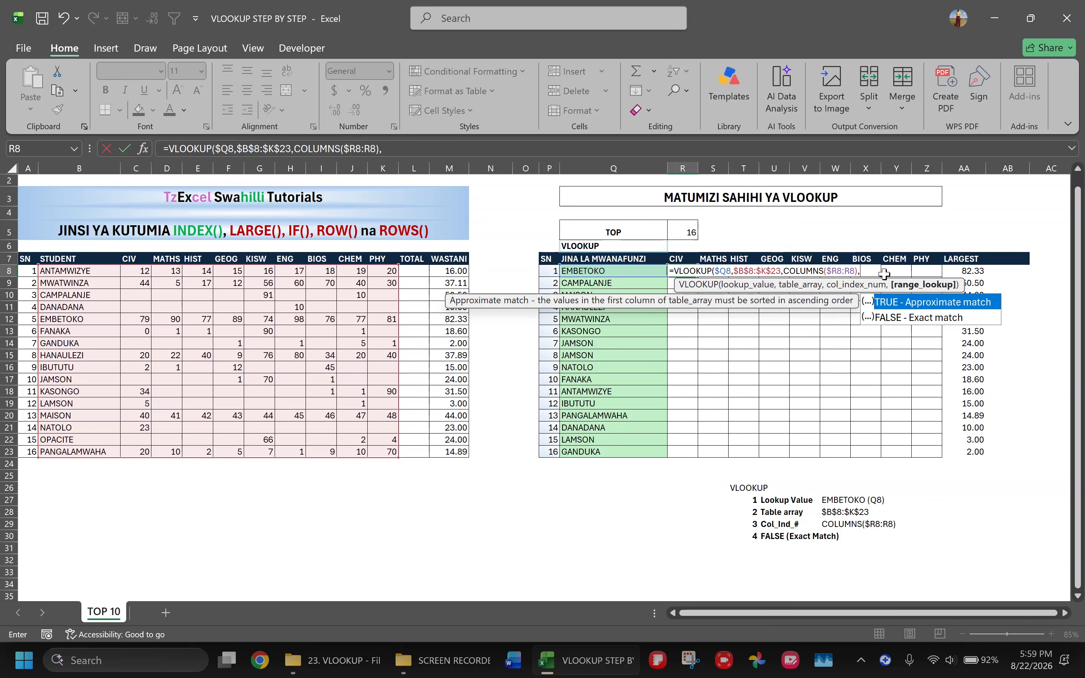
pyautogui.write('FALSE')
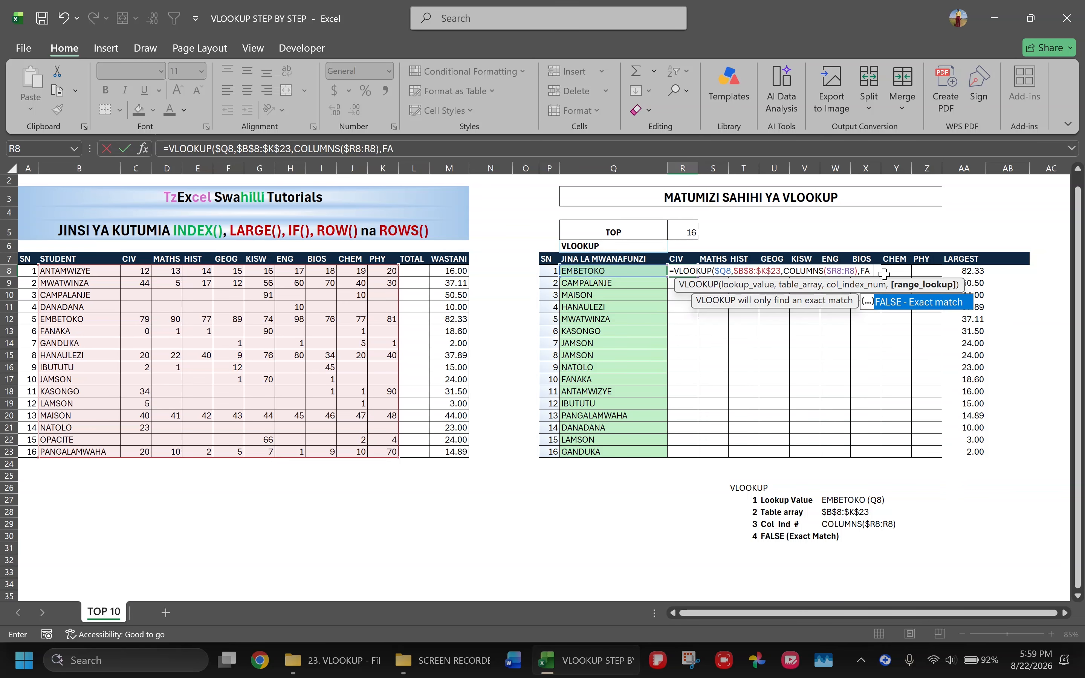
pyautogui.press('Tab')
pyautogui.hotkey('ctrl', 'Return')
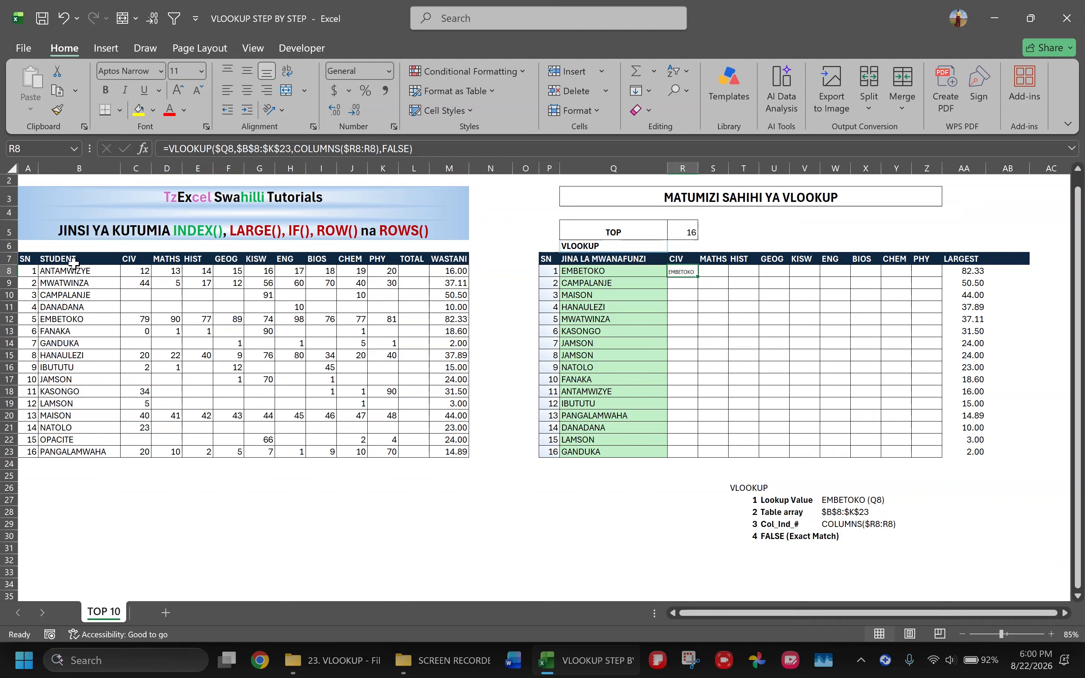
# - Add +1 after COLUMNS($R8:R8) in the R8 formula so the column index skips the STUDENT column
pyautogui.click(71, 259)
pyautogui.moveTo(72, 260); pyautogui.dragTo(55, 490)
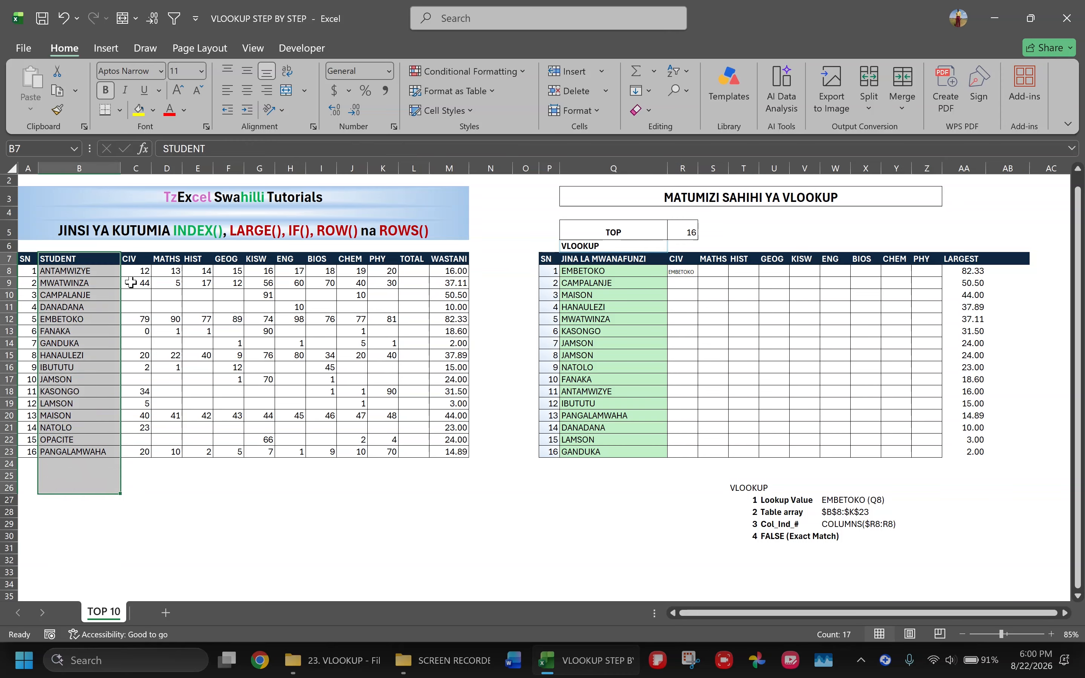
pyautogui.moveTo(134, 262); pyautogui.dragTo(125, 452)
pyautogui.click(74, 310)
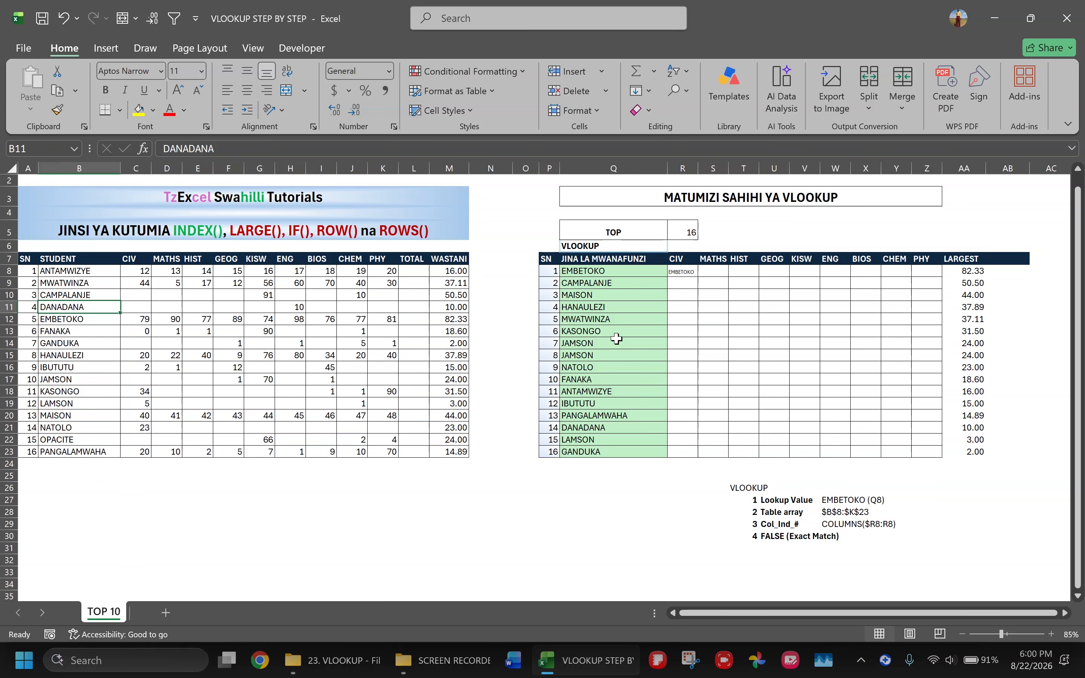
pyautogui.click(685, 271)
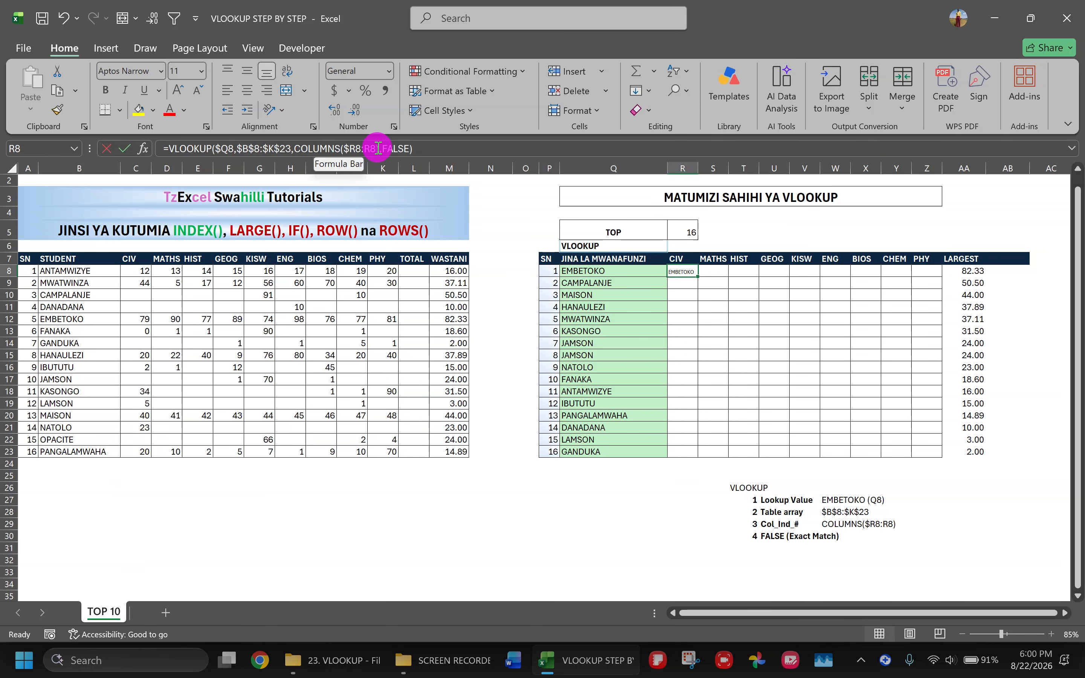
pyautogui.click(377, 149)
pyautogui.press('Right')
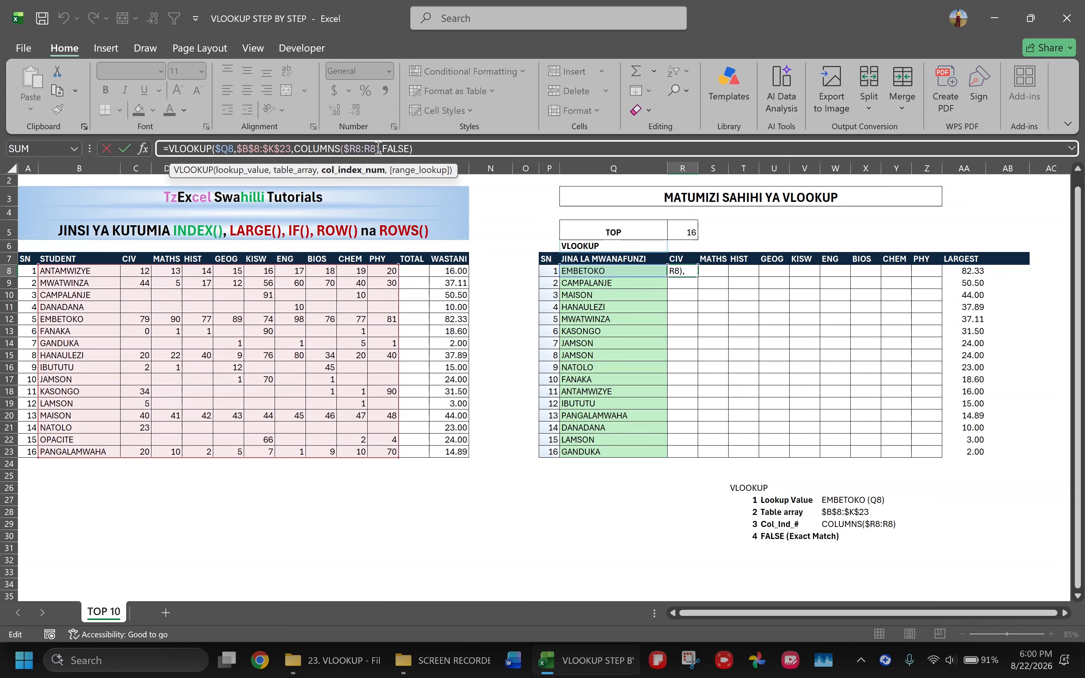
pyautogui.write('+1')
pyautogui.hotkey('ctrl', 'Return')
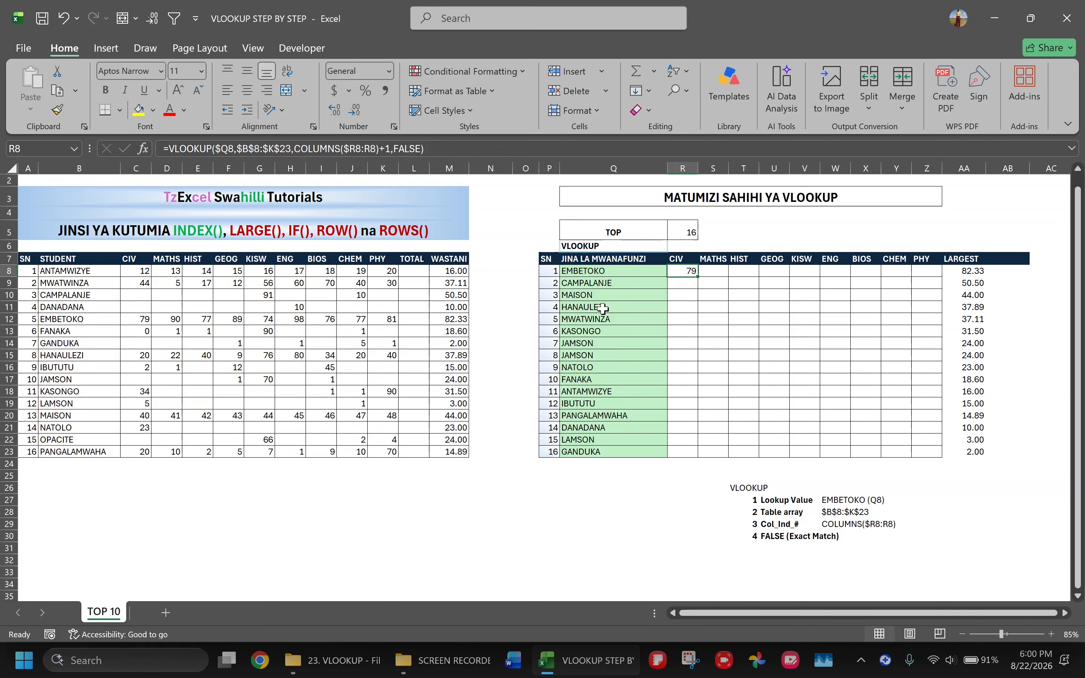
# - Fill the VLOOKUP formula from R8 across to Z8 and down through row 23
pyautogui.click(92, 318)
pyautogui.click(141, 320)
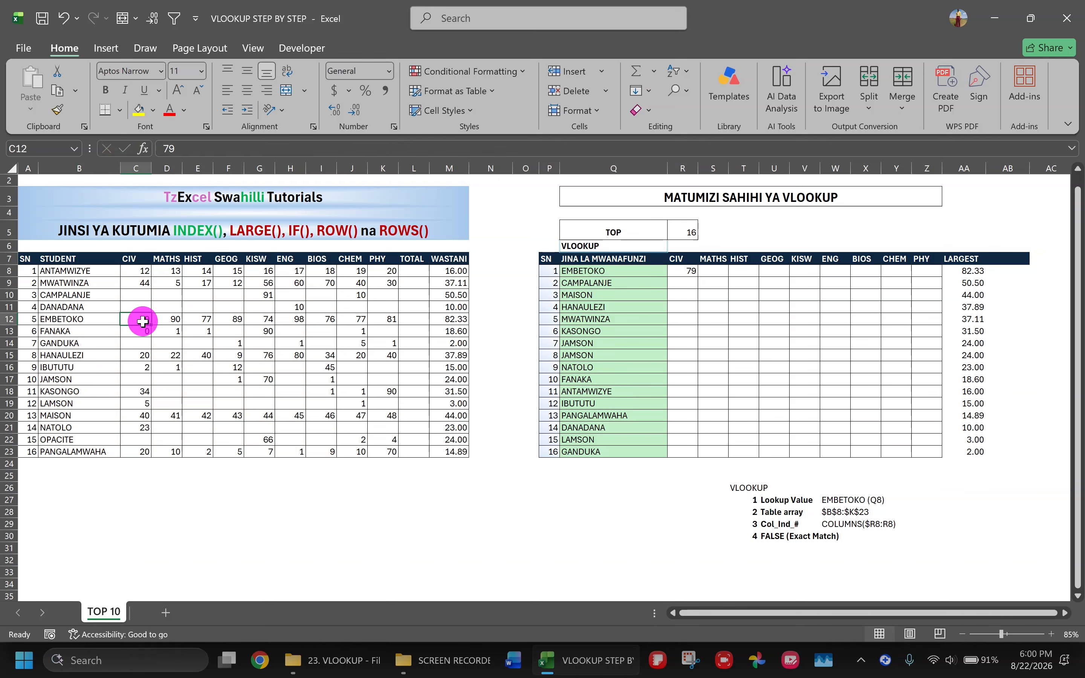
pyautogui.click(691, 271)
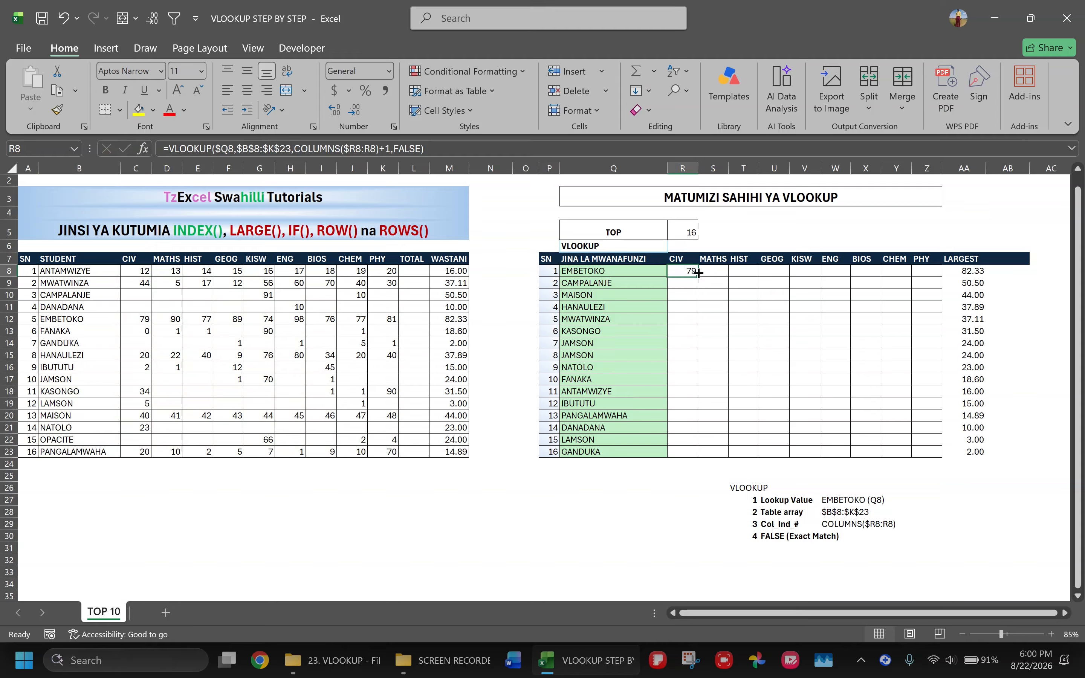
pyautogui.moveTo(697, 277); pyautogui.dragTo(934, 278)
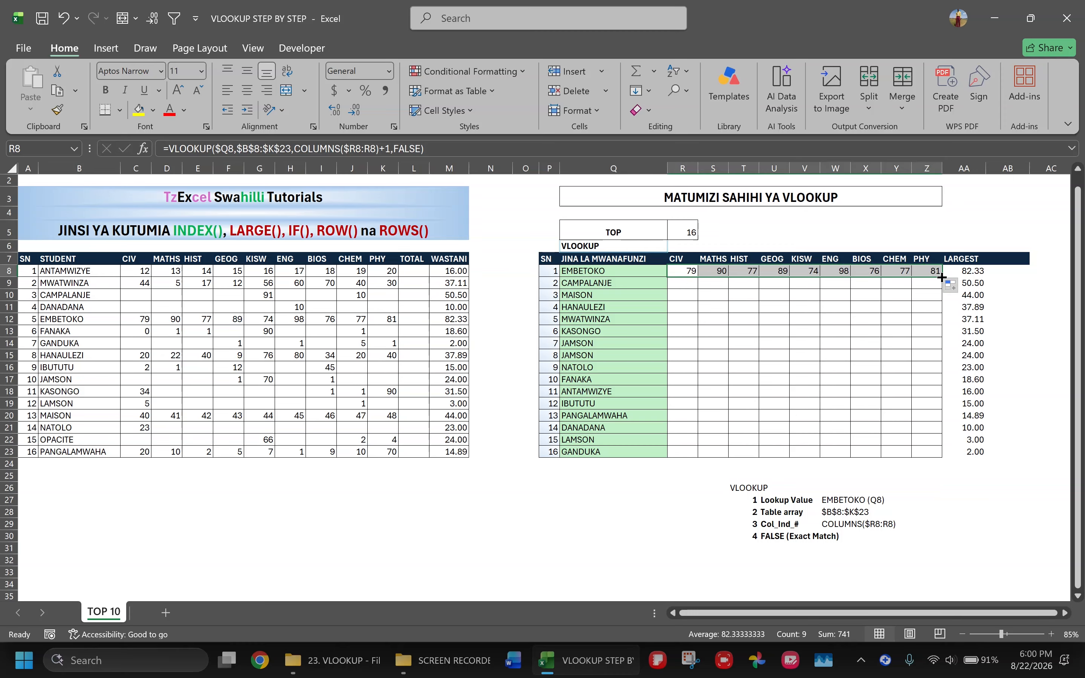
pyautogui.moveTo(942, 278); pyautogui.dragTo(928, 452)
pyautogui.click(848, 414)
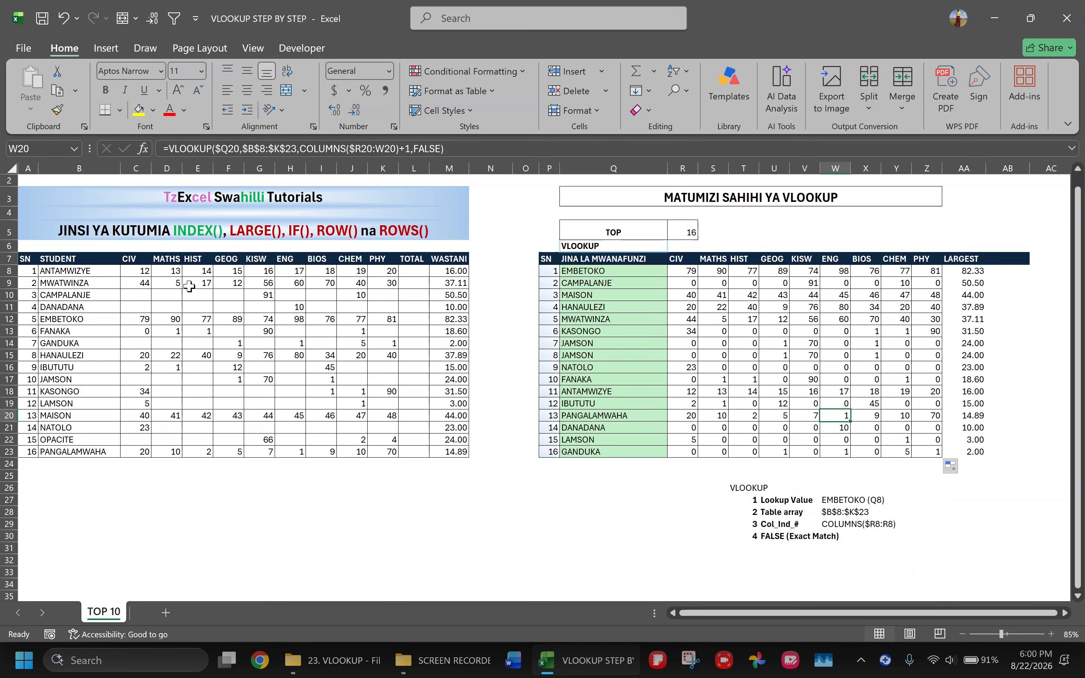
# - Examine the blank source marks around C10:F12 and the mark in C13 against the looked-up results
pyautogui.click(141, 292)
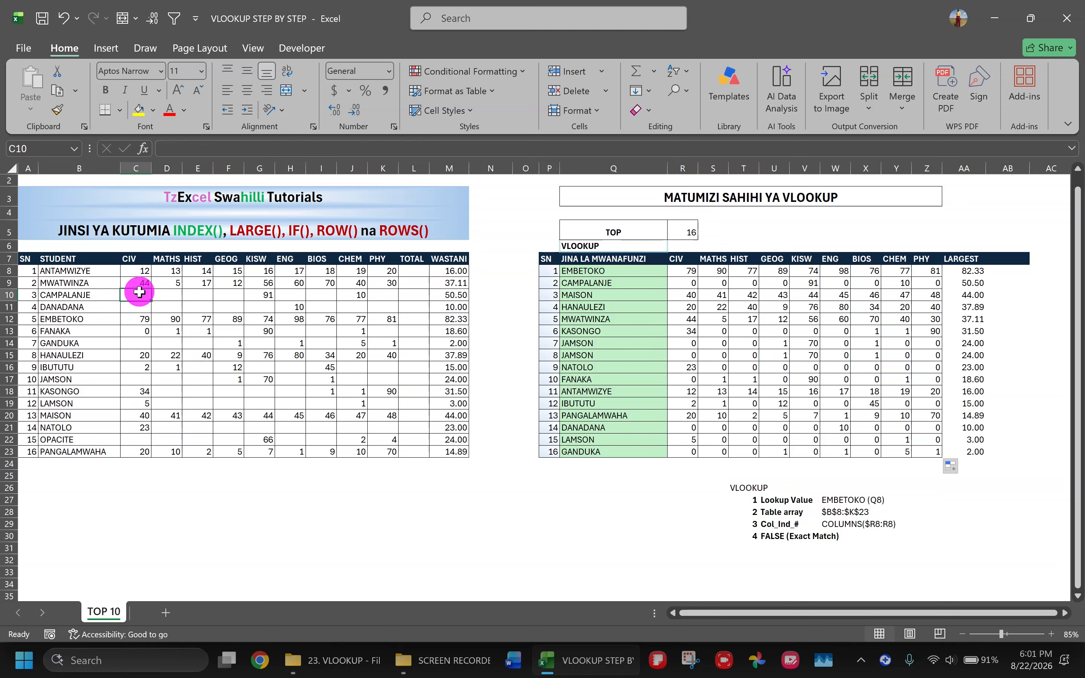
pyautogui.moveTo(141, 292); pyautogui.dragTo(228, 320)
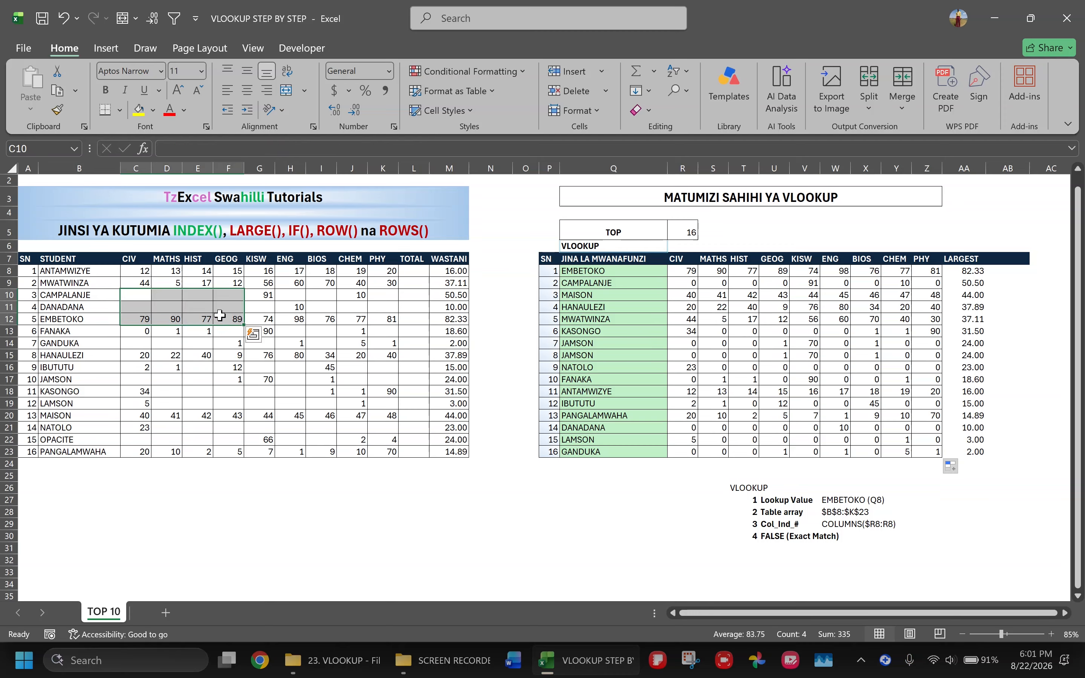
pyautogui.click(214, 309)
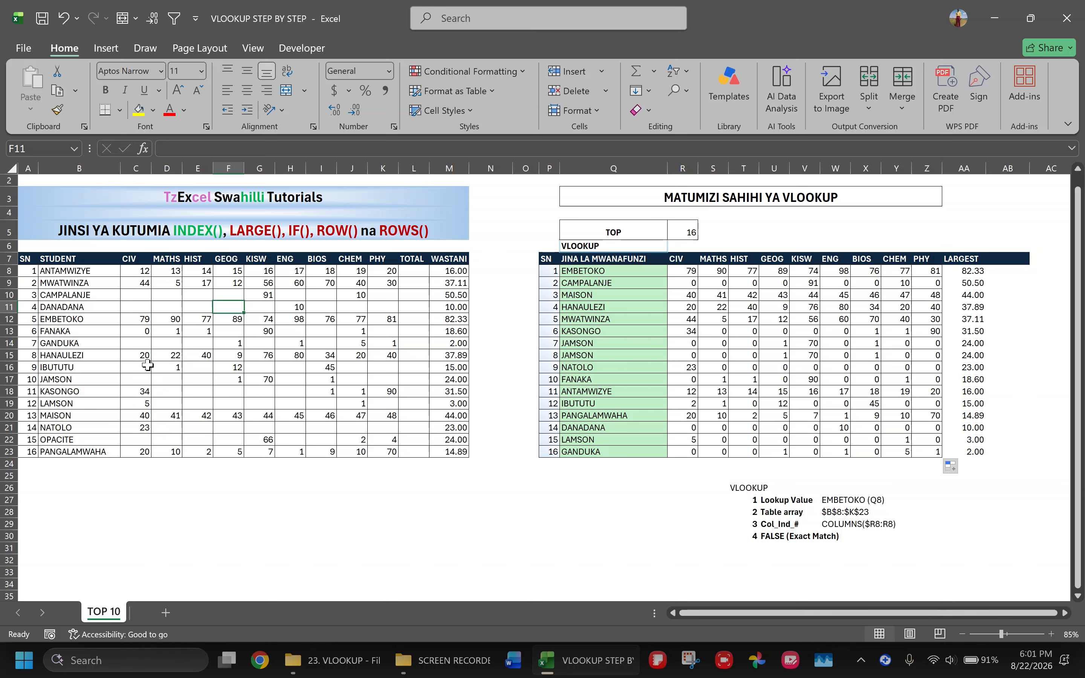
pyautogui.click(146, 333)
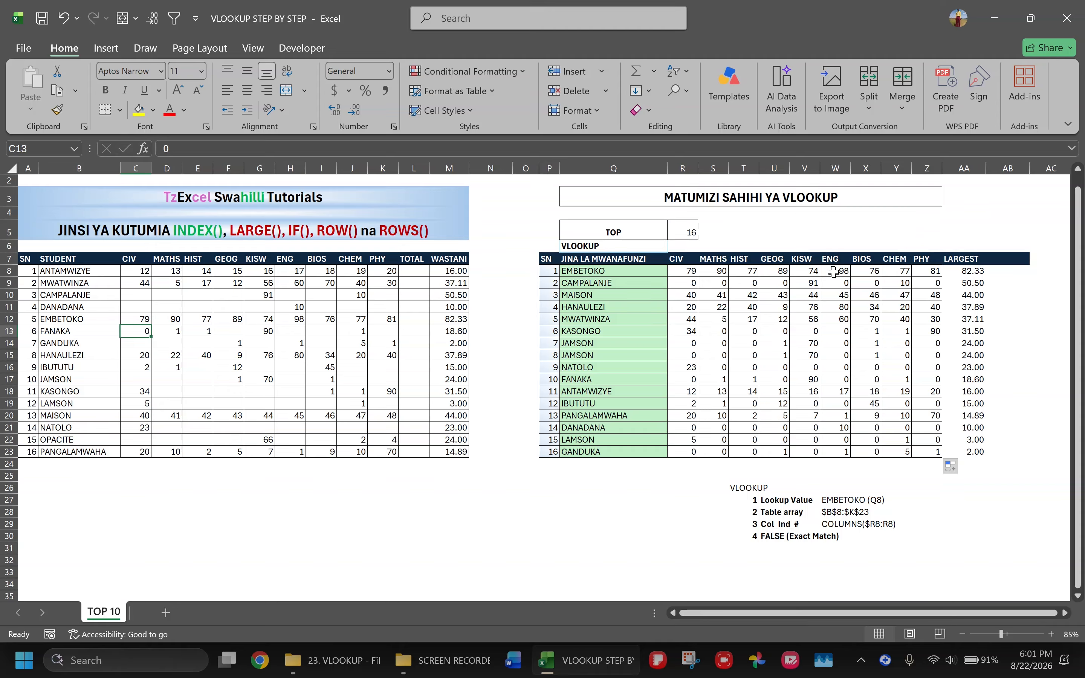
# - Copy the VLOOKUP expression in R8 and wrap the original in an IF that tests whether it equals ""
pyautogui.click(691, 271)
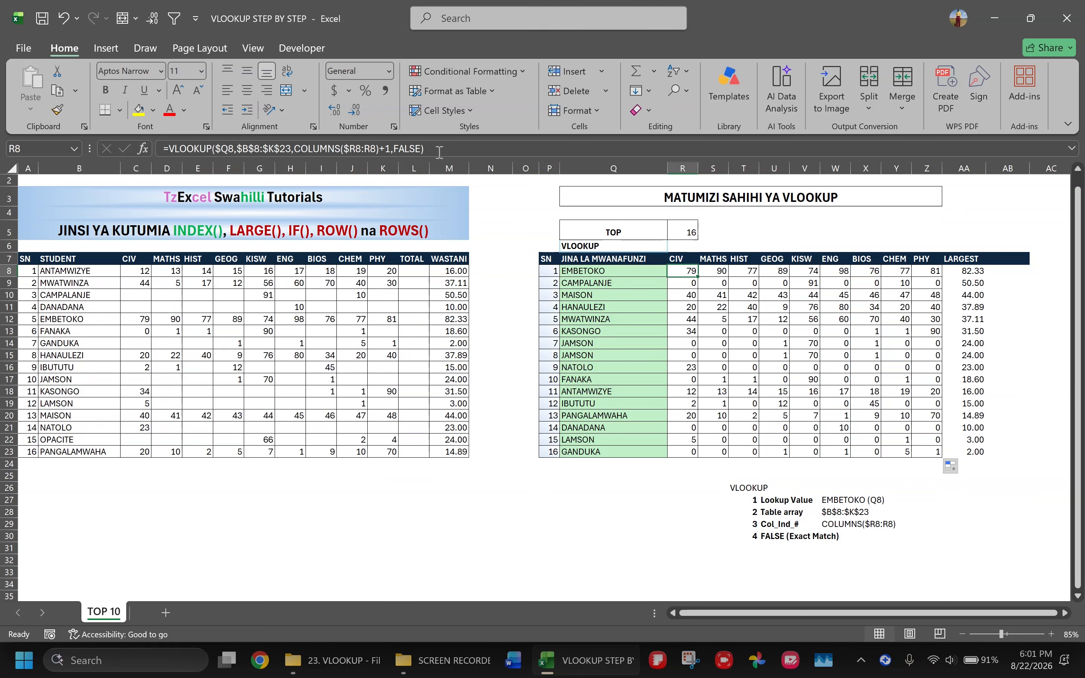
pyautogui.moveTo(439, 152); pyautogui.dragTo(168, 143)
pyautogui.hotkey('ctrl', 'c')
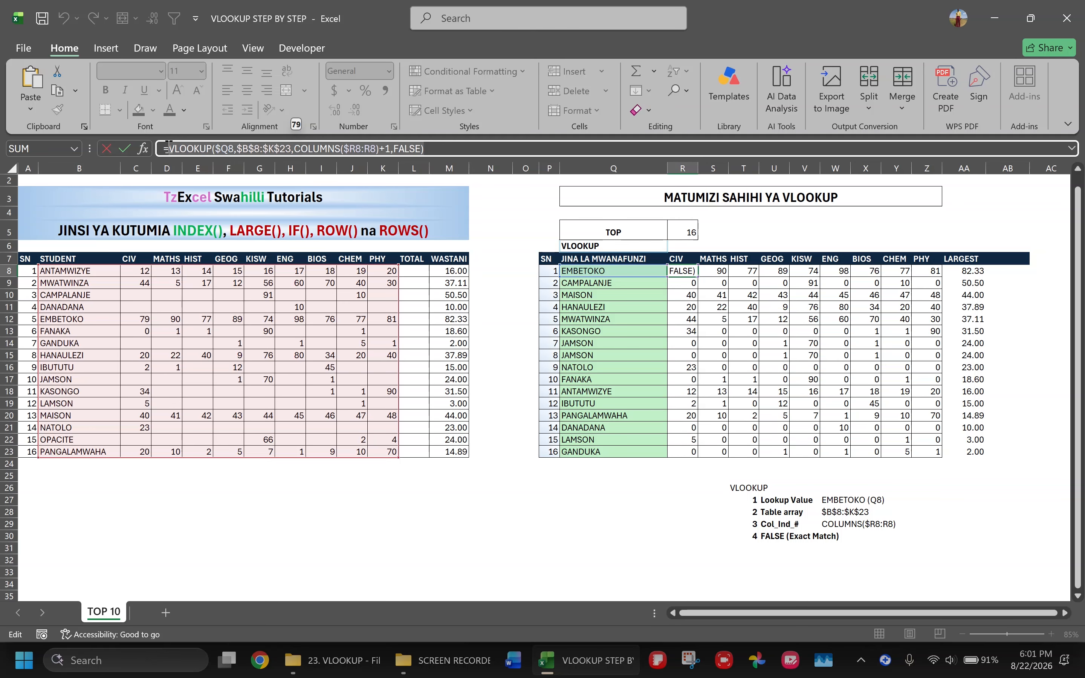
pyautogui.click(169, 147)
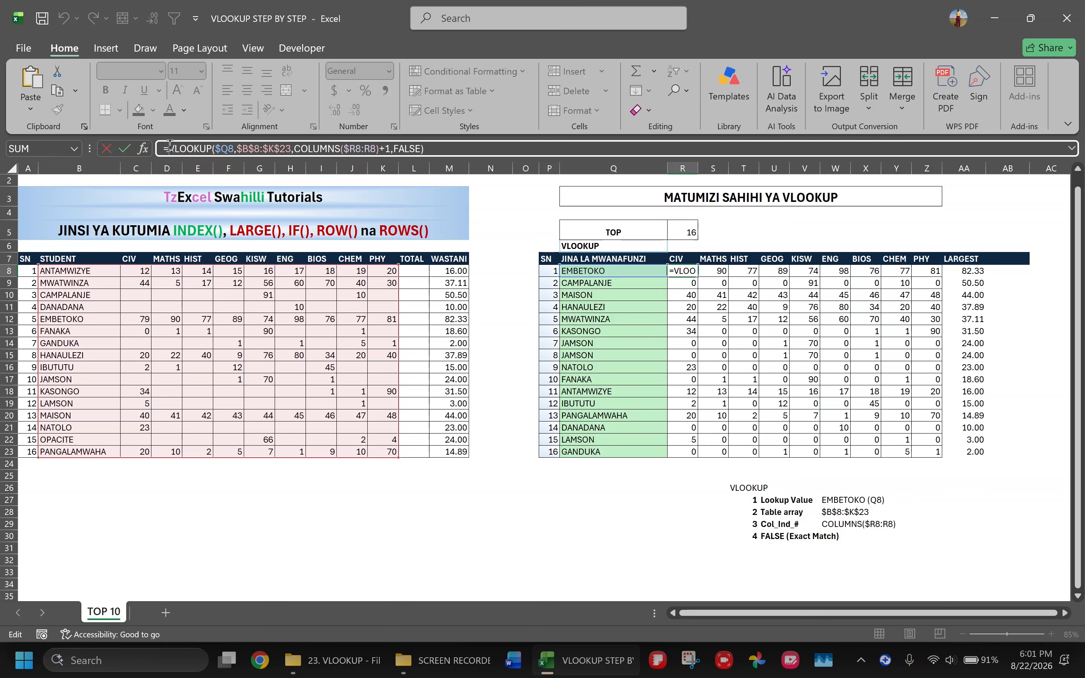
pyautogui.write('IF')
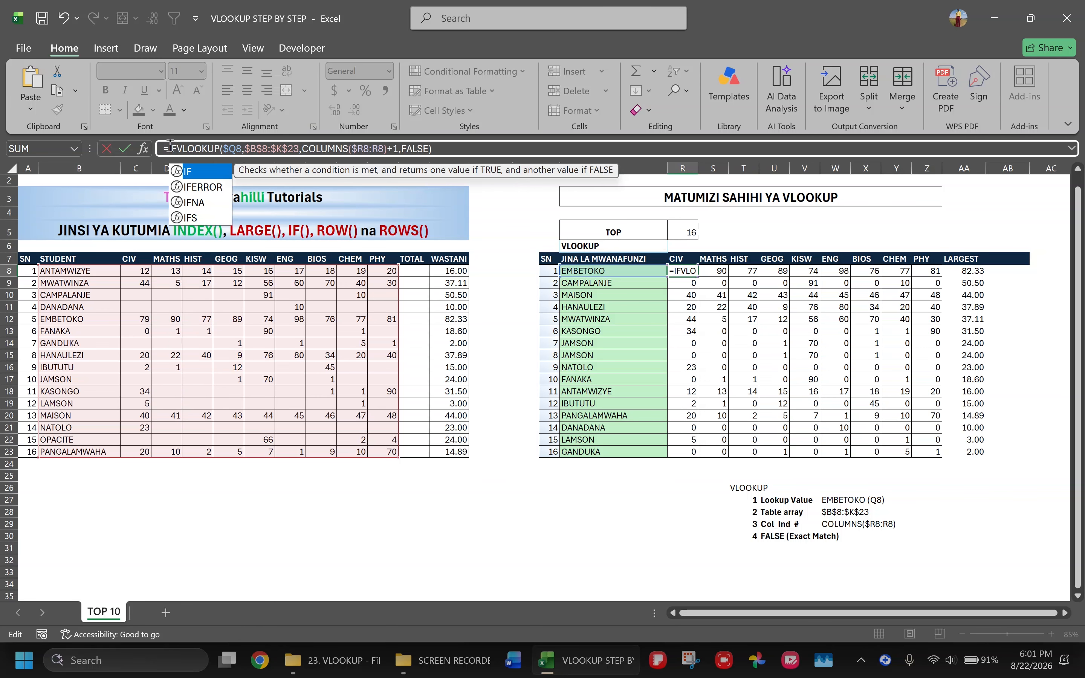
pyautogui.write('(')
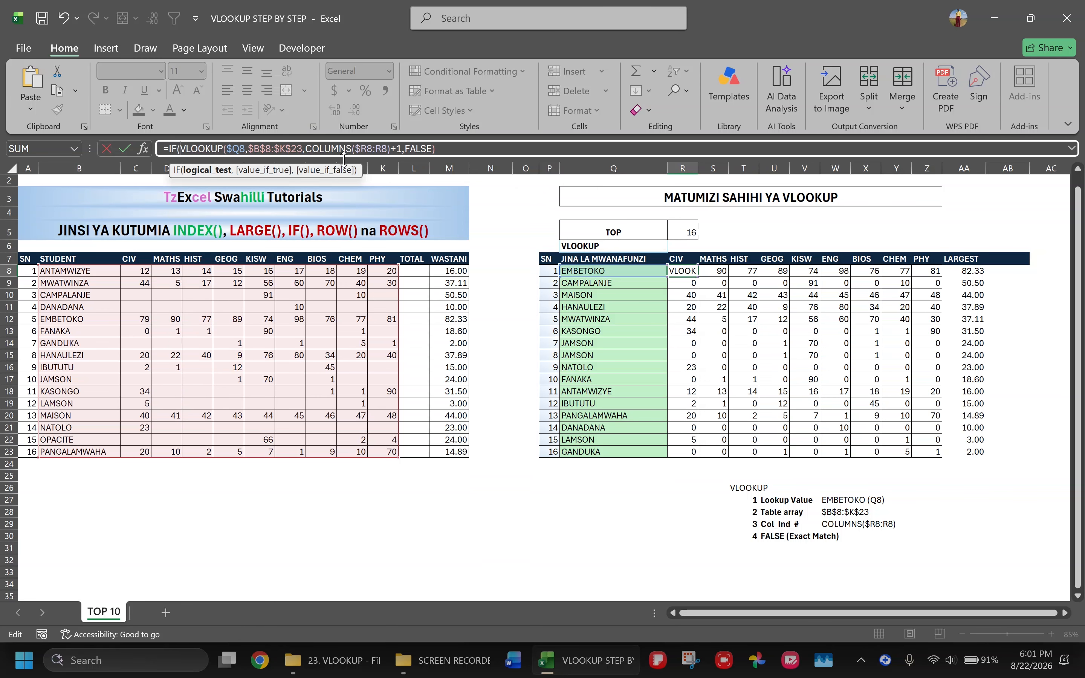
pyautogui.click(447, 147)
pyautogui.write('=')
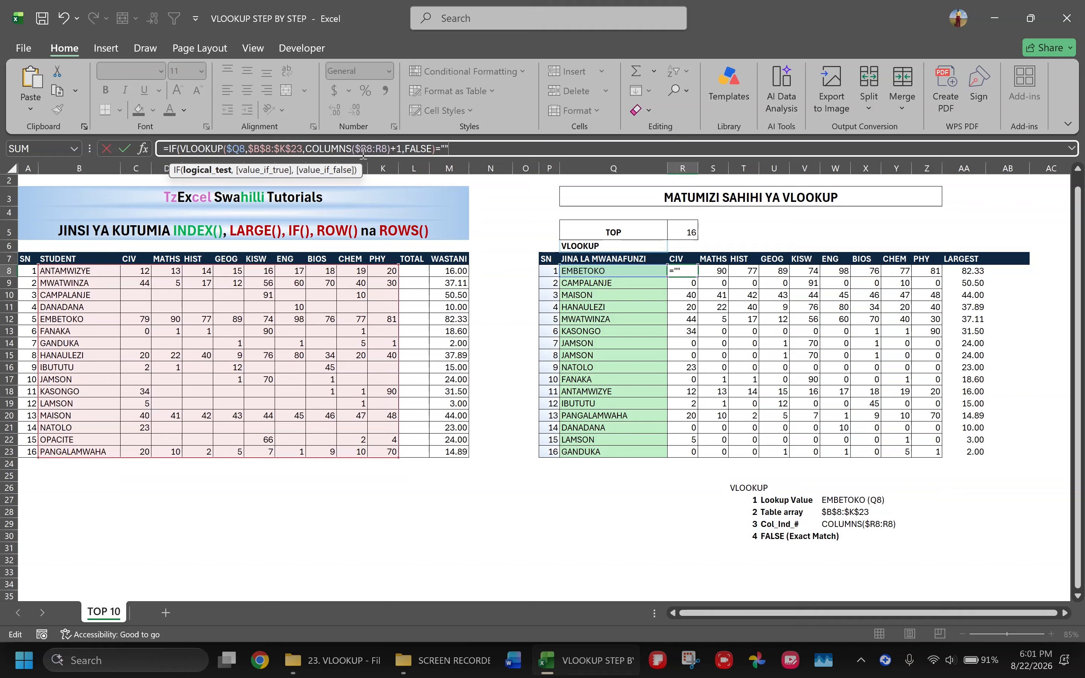
# - Finish the R8 IF formula with "" as the true value and the copied VLOOKUP expression as the false value
pyautogui.write(',')
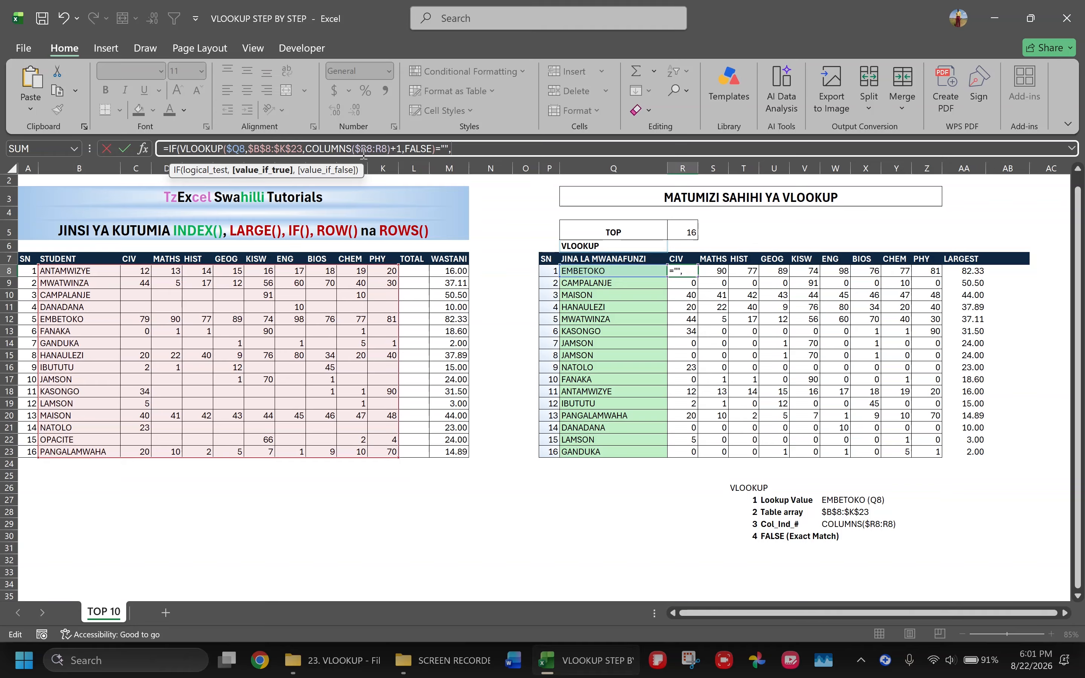
pyautogui.write('"",')
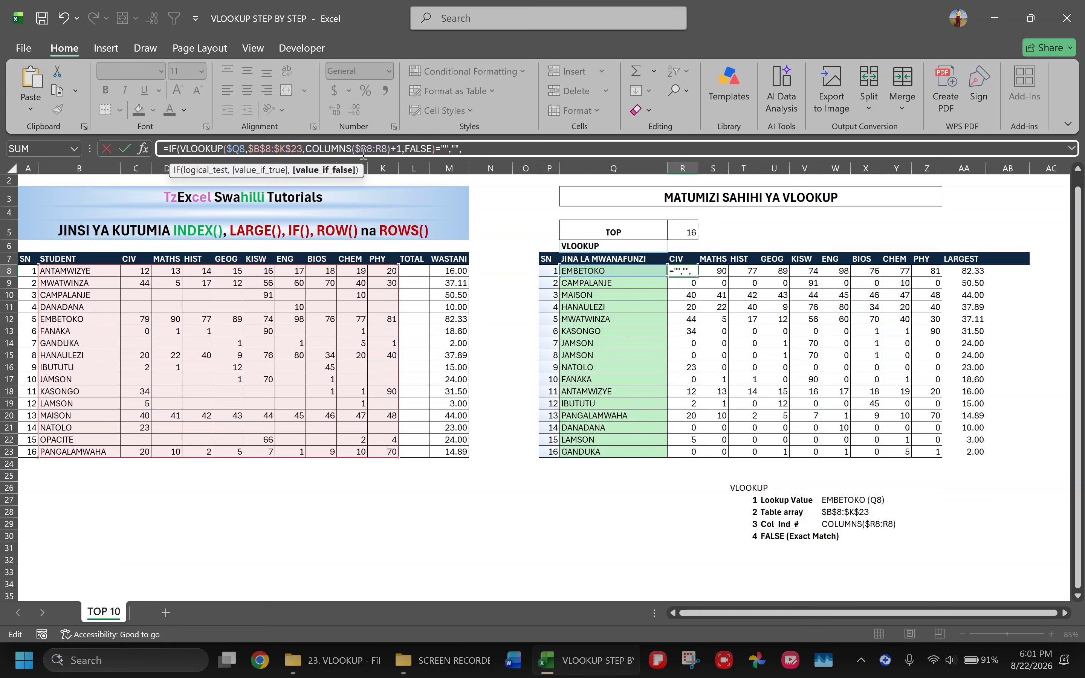
pyautogui.hotkey('ctrl', 'v')
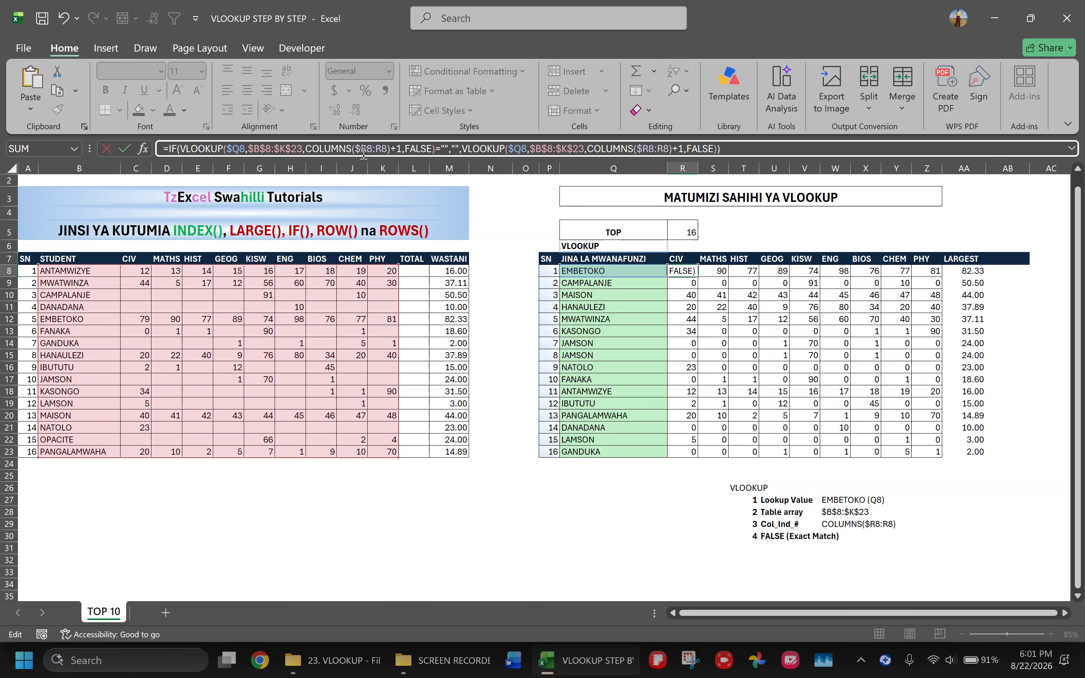
pyautogui.hotkey('ctrl', 'Return')
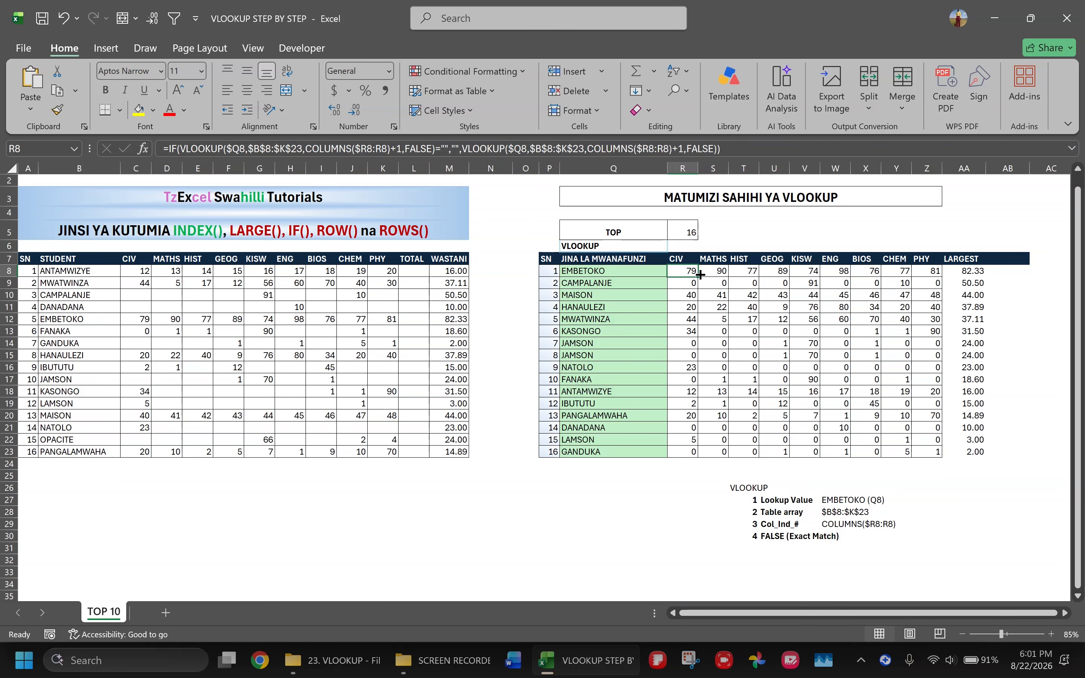
pyautogui.moveTo(700, 275); pyautogui.dragTo(996, 305)
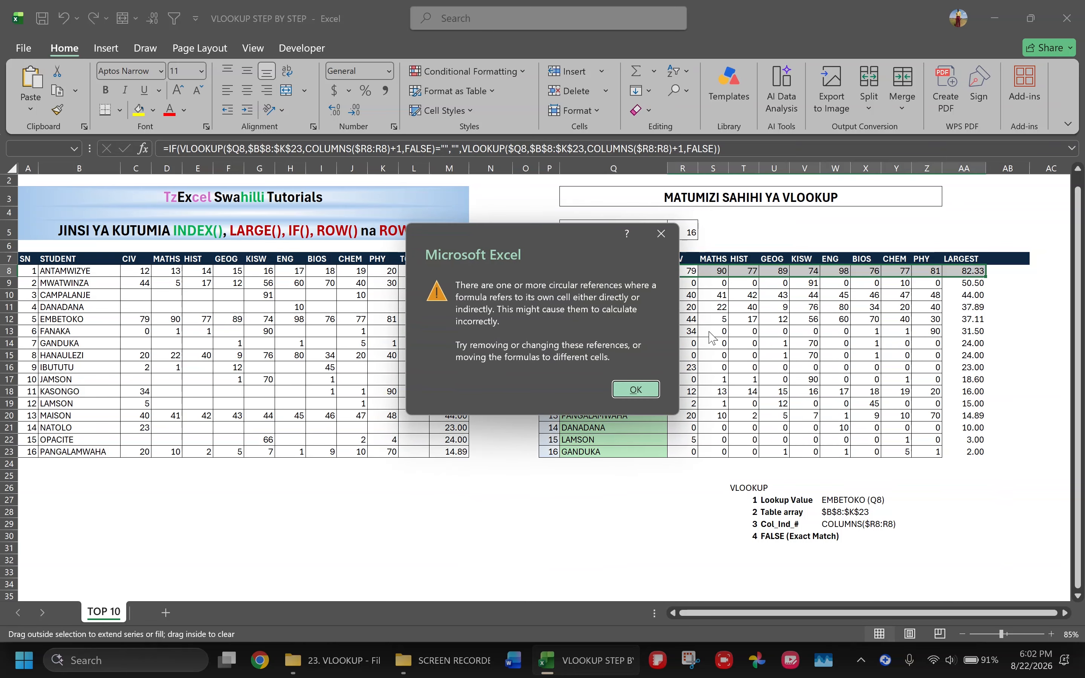
pyautogui.click(646, 394)
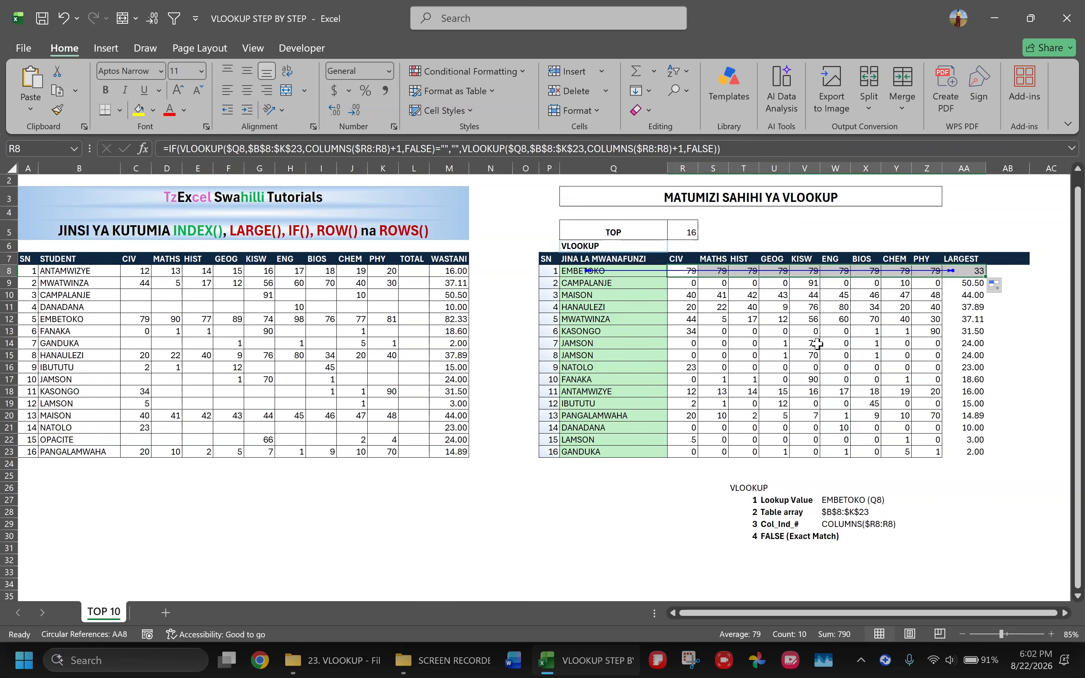
pyautogui.hotkey('ctrl', 'z')
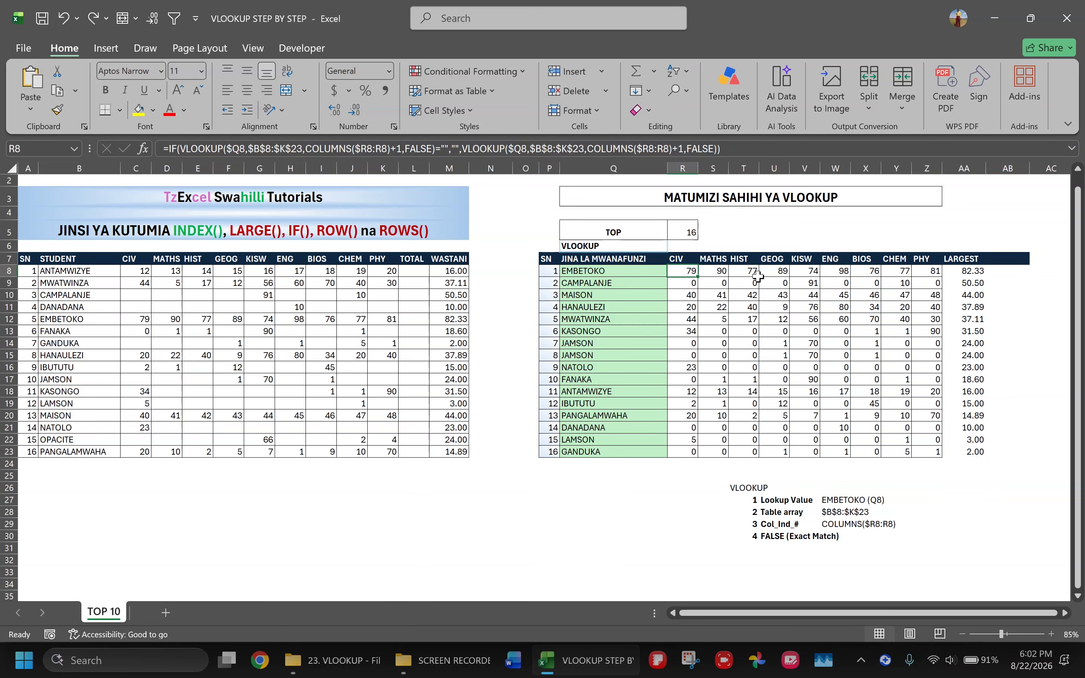
# - Fill the IF formula from R8 across to column Z and down to row 23, leaving the LARGEST column out
pyautogui.click(698, 280)
pyautogui.moveTo(698, 280); pyautogui.dragTo(933, 460)
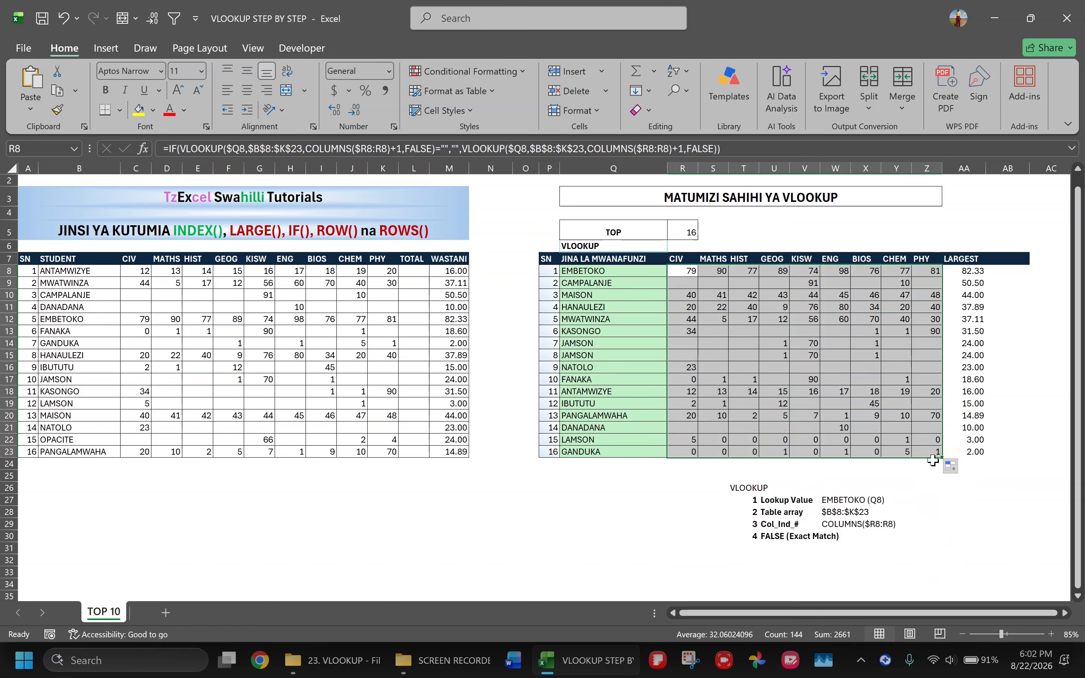
# - Compare the blank result in R14 with the source marks in D12 and C11
pyautogui.click(844, 376)
pyautogui.click(698, 342)
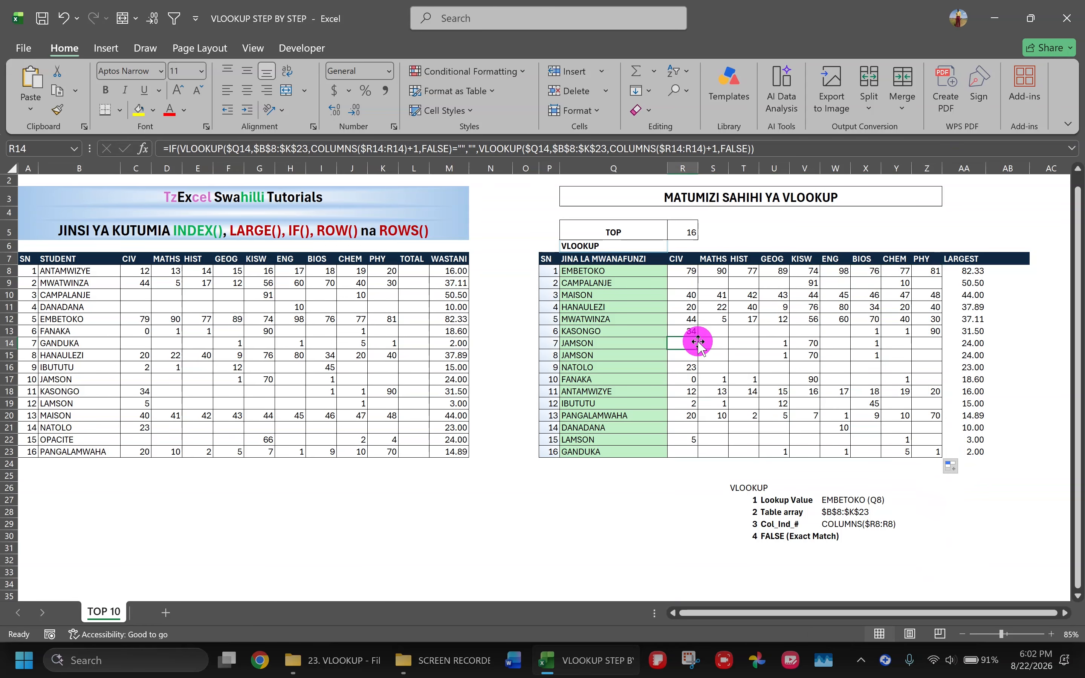
pyautogui.click(177, 318)
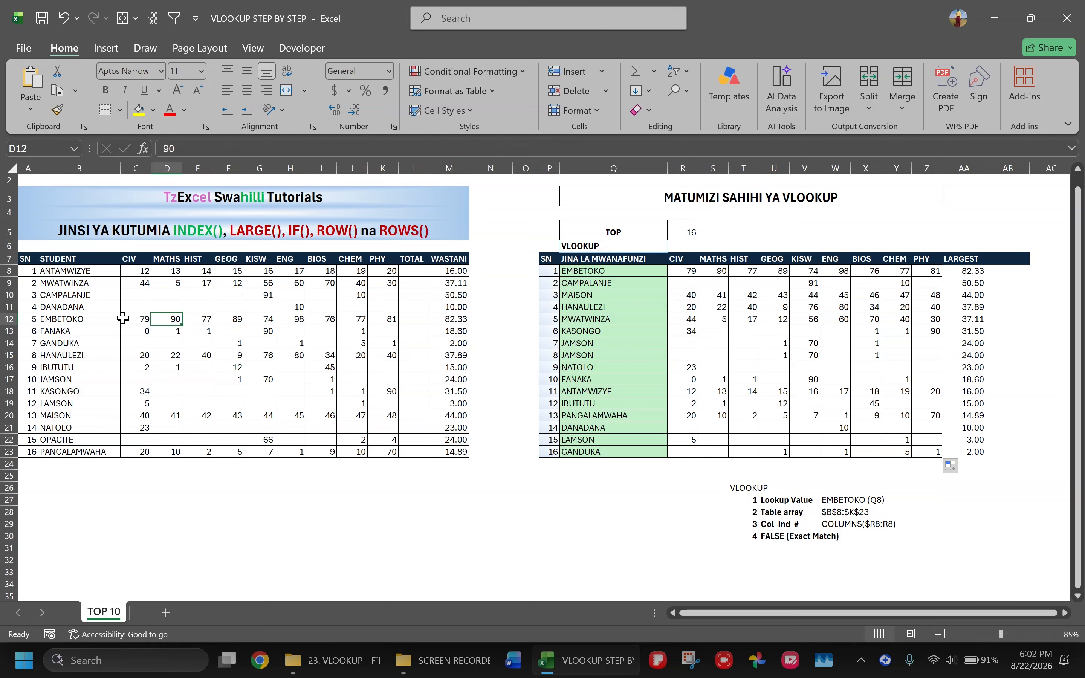
pyautogui.click(139, 307)
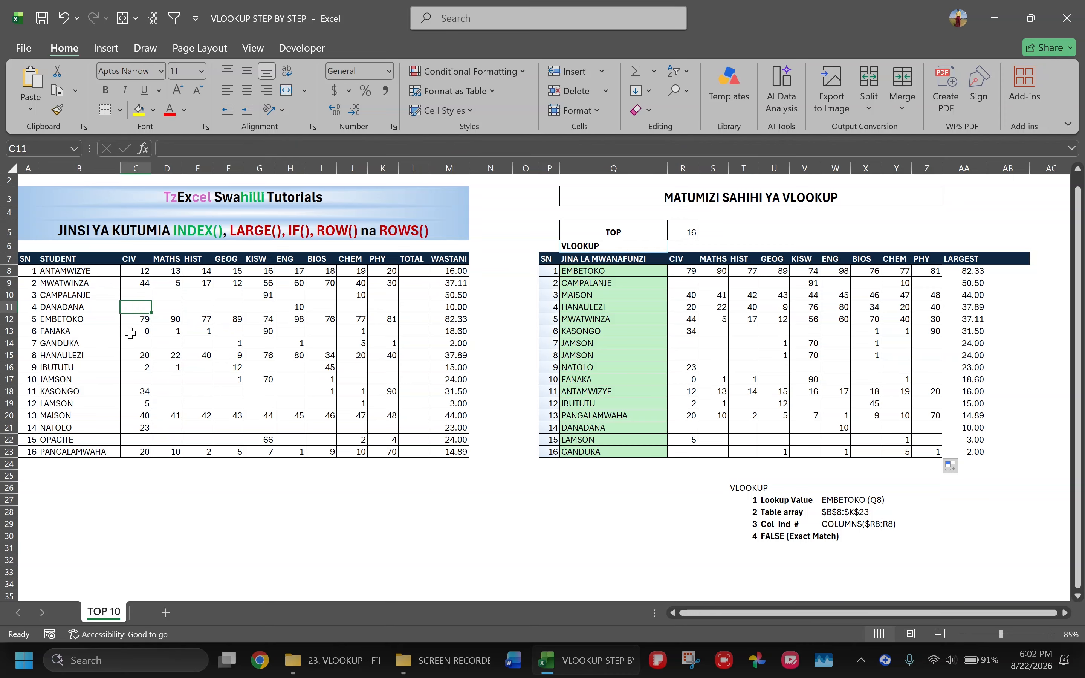
# - Test the lookup by setting the CIV mark in C12 to 0, and undo the change
pyautogui.click(139, 318)
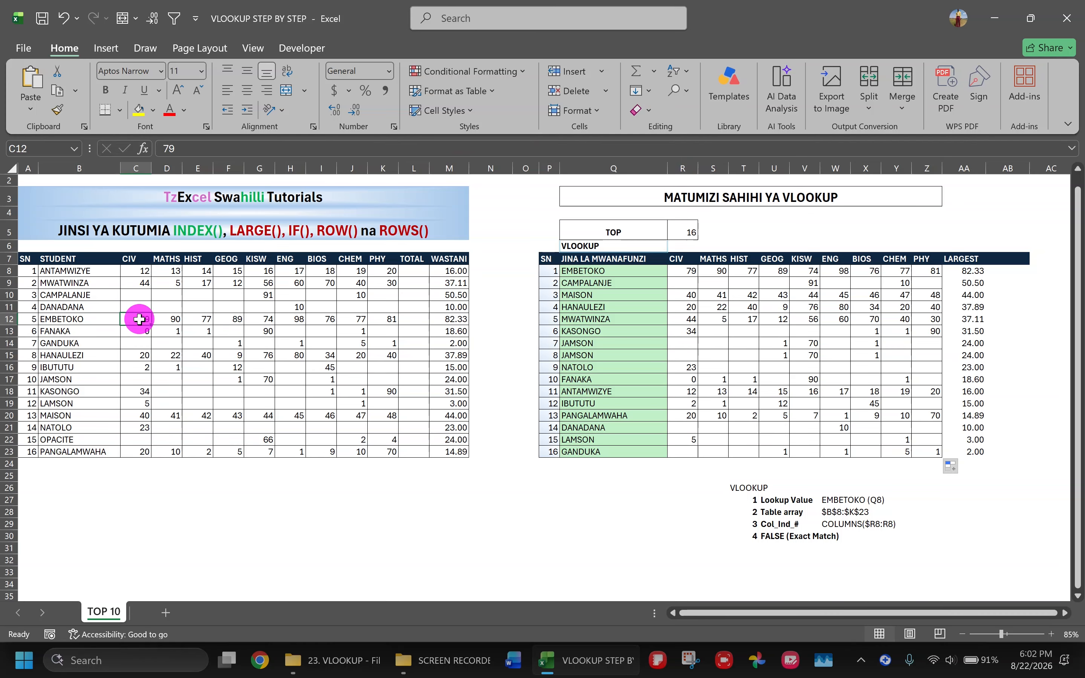
pyautogui.write('0')
pyautogui.press('Return')
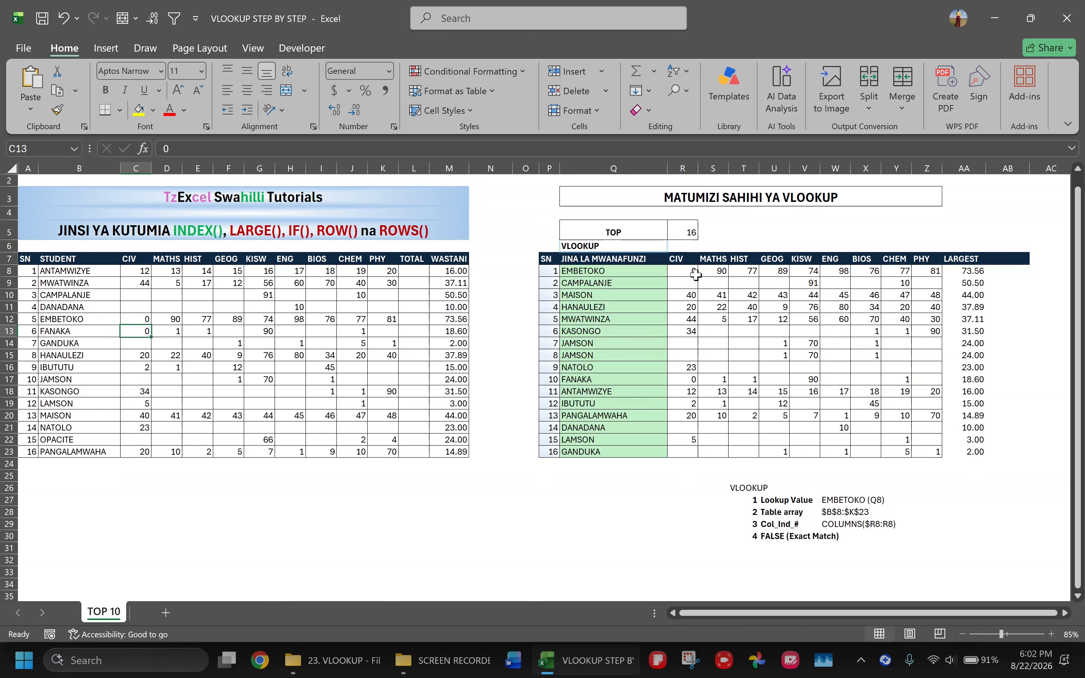
pyautogui.hotkey('ctrl', 'z')
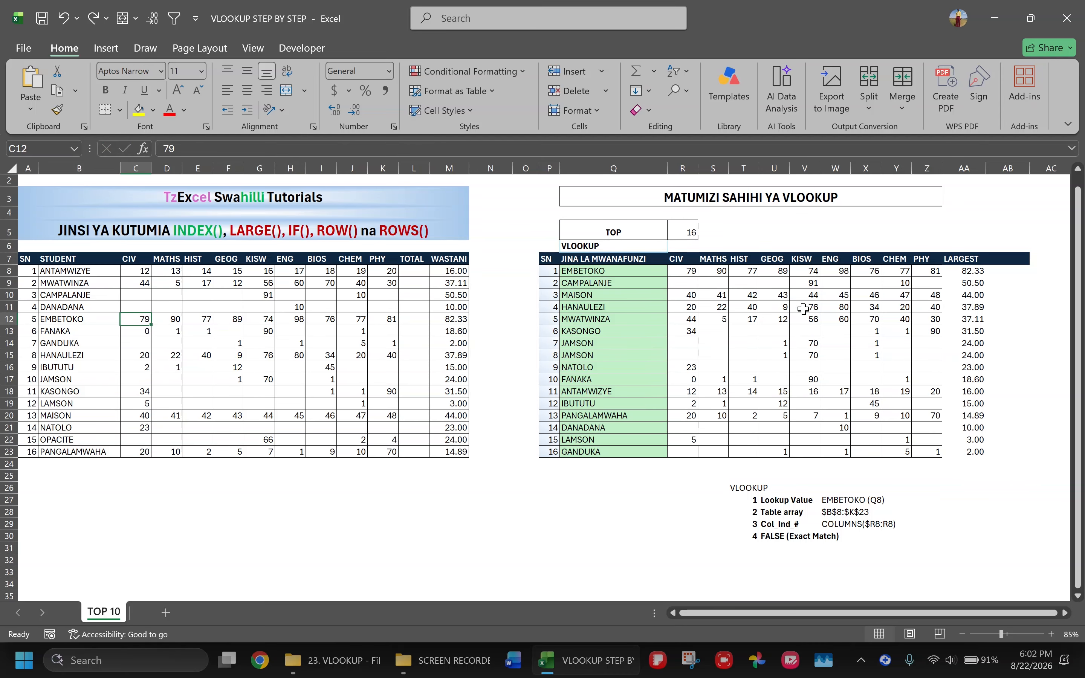
# - Replace the student's name in B15 of the source table with a different name
pyautogui.scroll(-4, 653, 356)
pyautogui.scroll(4, 654, 356)
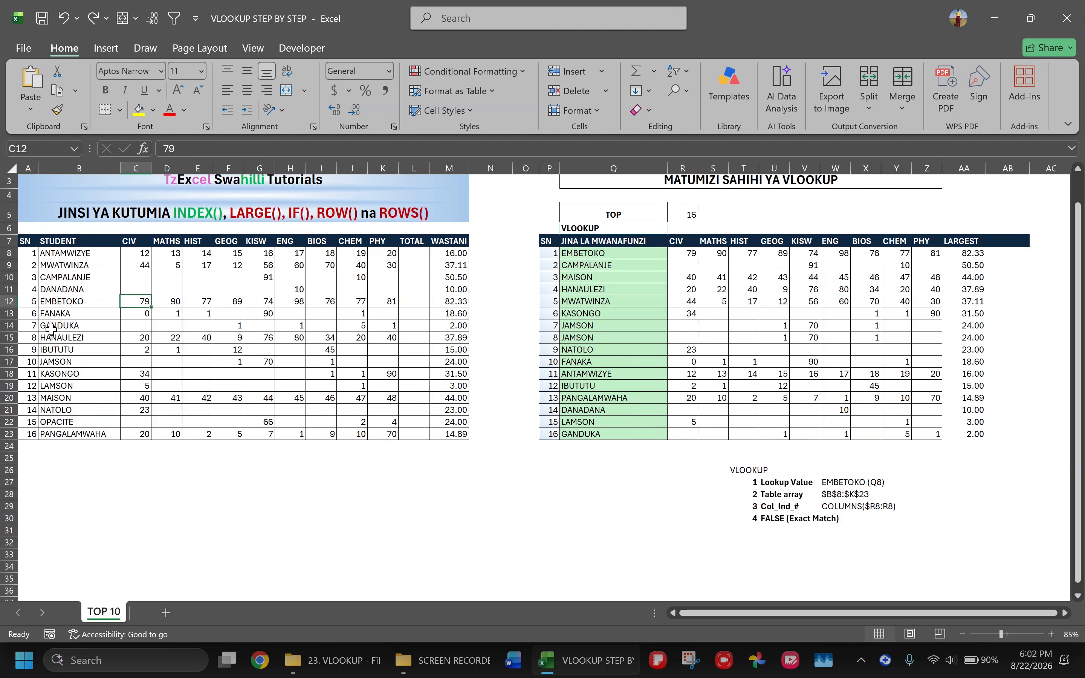
pyautogui.click(69, 338)
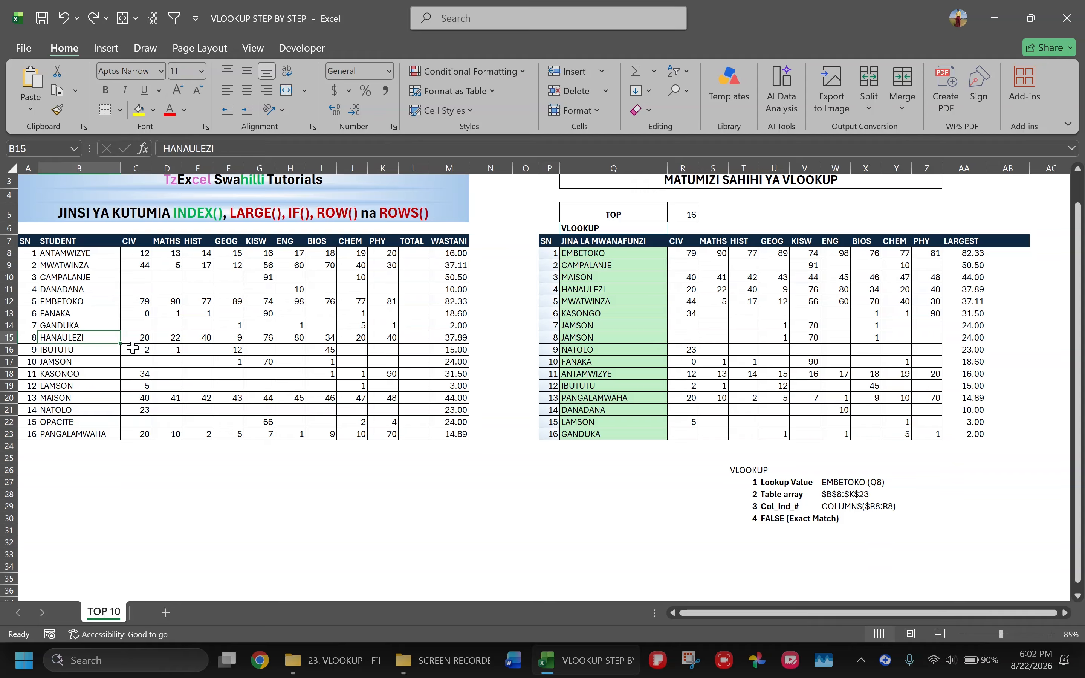
pyautogui.write('HAZ')
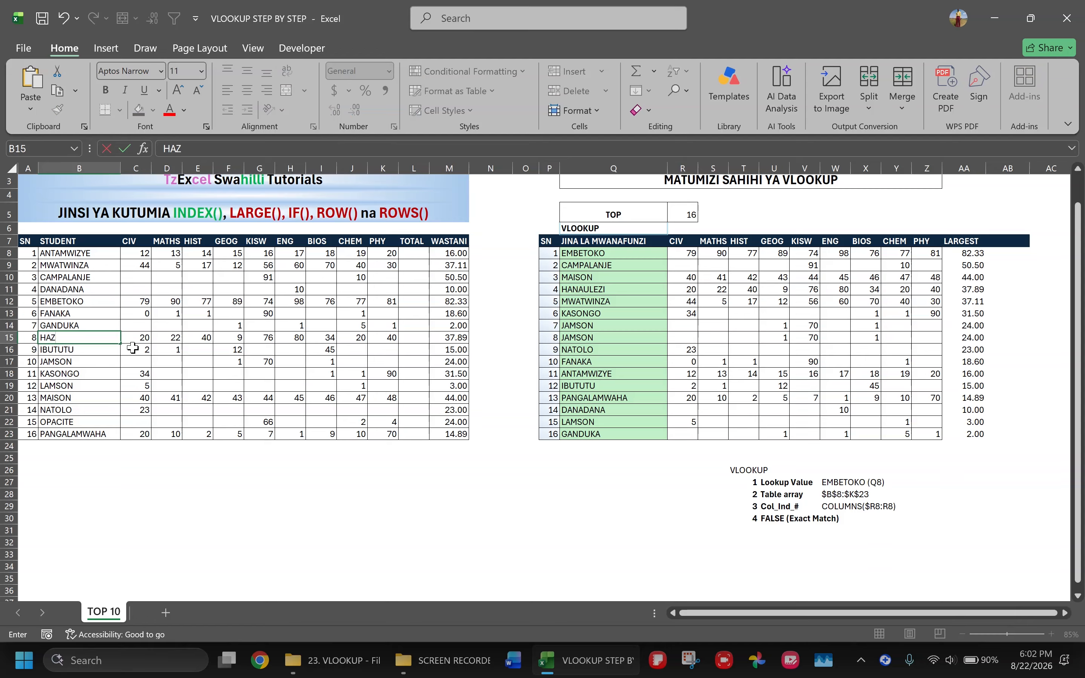
pyautogui.press('BackSpace')
pyautogui.write('NAZI')
pyautogui.press('Return')
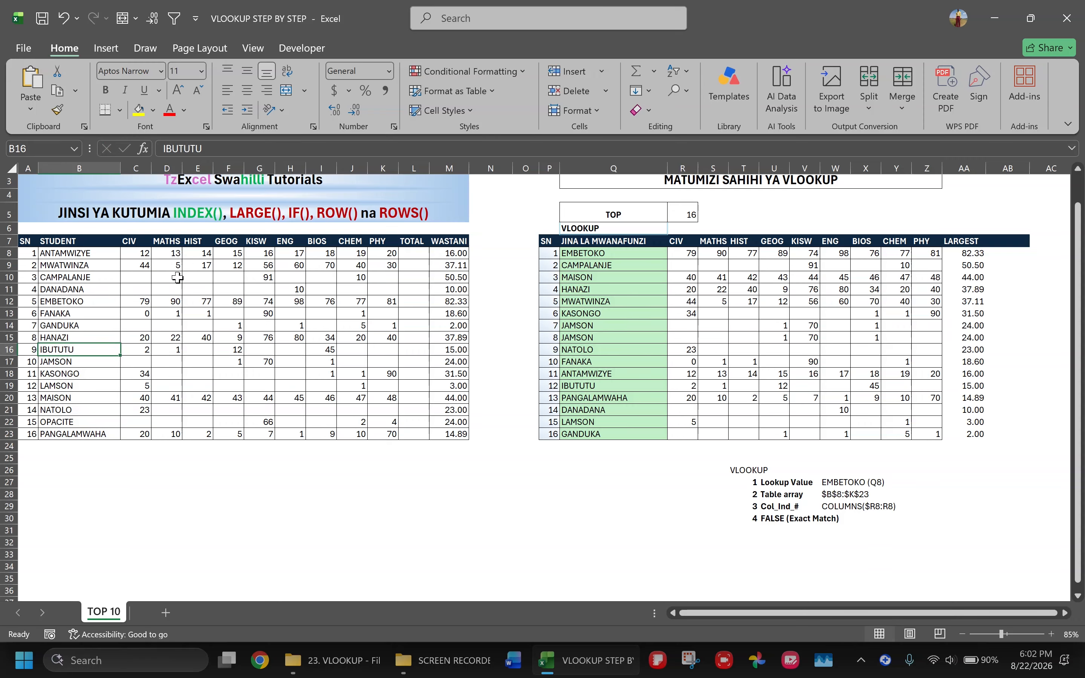
# - Set the MATHS mark in D12 of the source table to 92
pyautogui.click(172, 299)
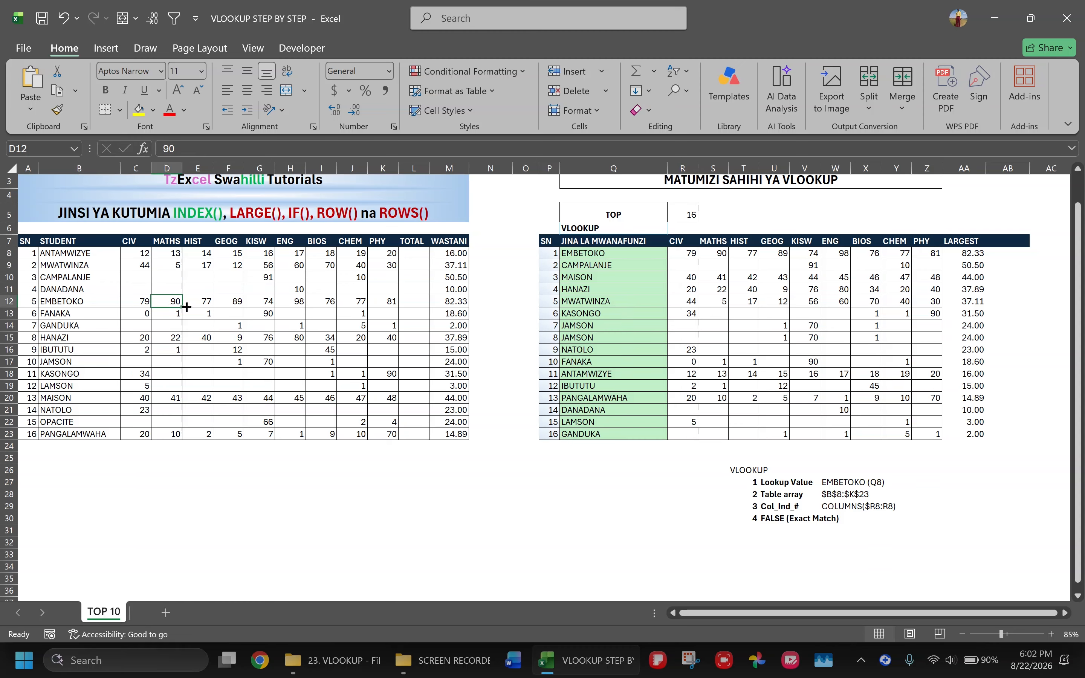
pyautogui.click(174, 301)
pyautogui.write('92')
pyautogui.press('Return')
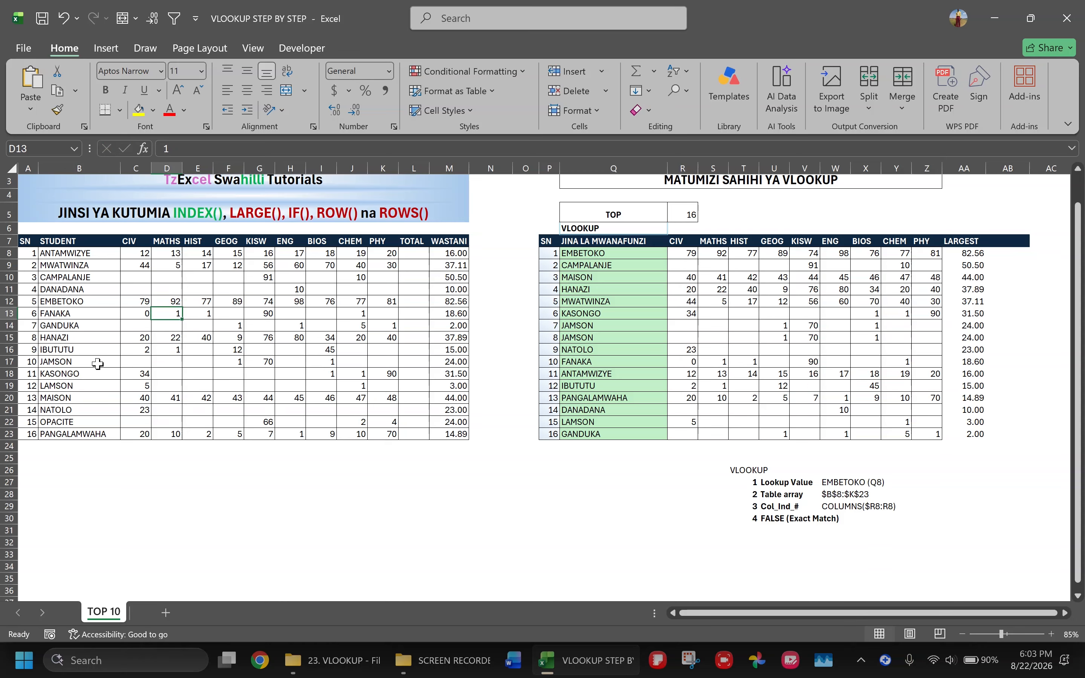
# - Set the BIOS mark in I18 and the CHEM mark in J18 of the source table to 60 each
pyautogui.click(323, 372)
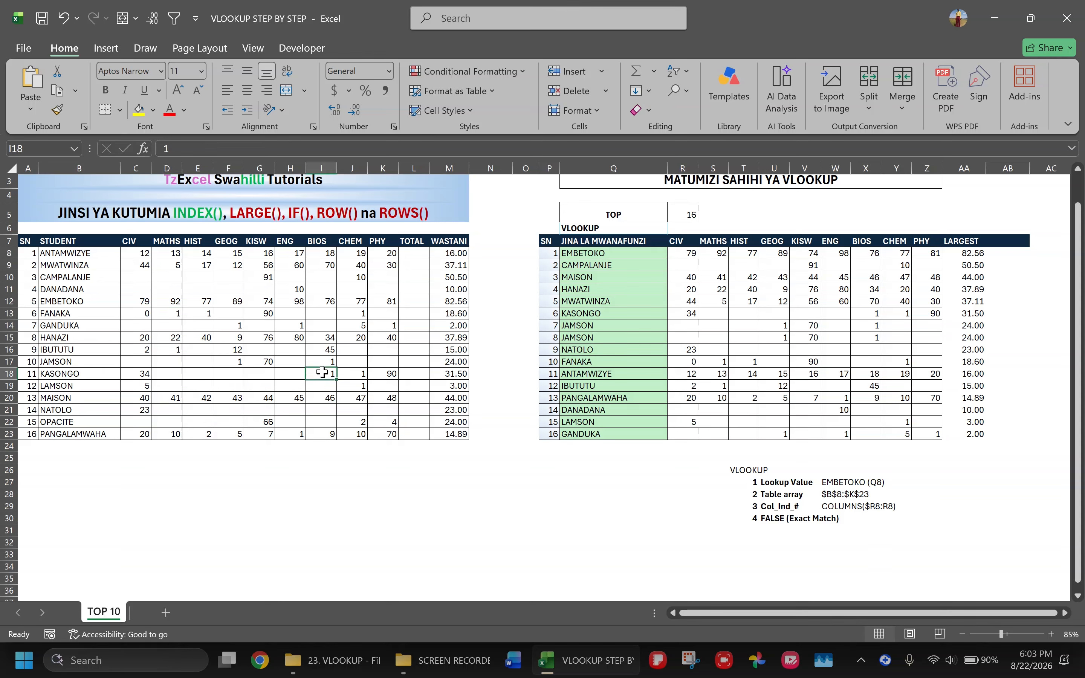
pyautogui.click(323, 373)
pyautogui.write('60')
pyautogui.press('Tab')
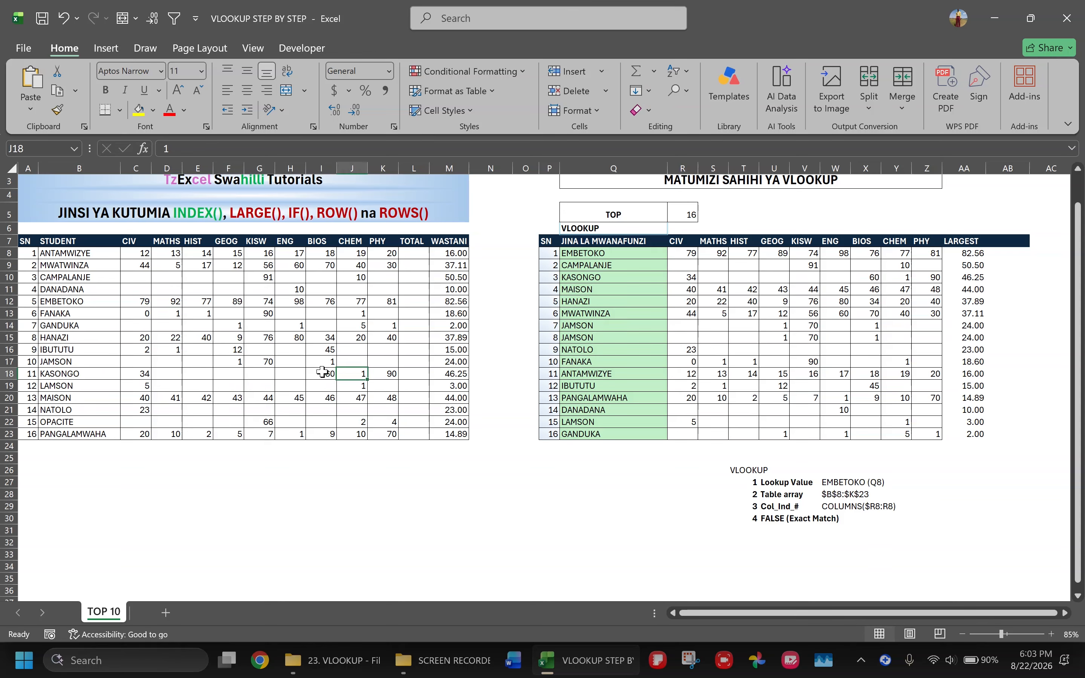
pyautogui.write('60')
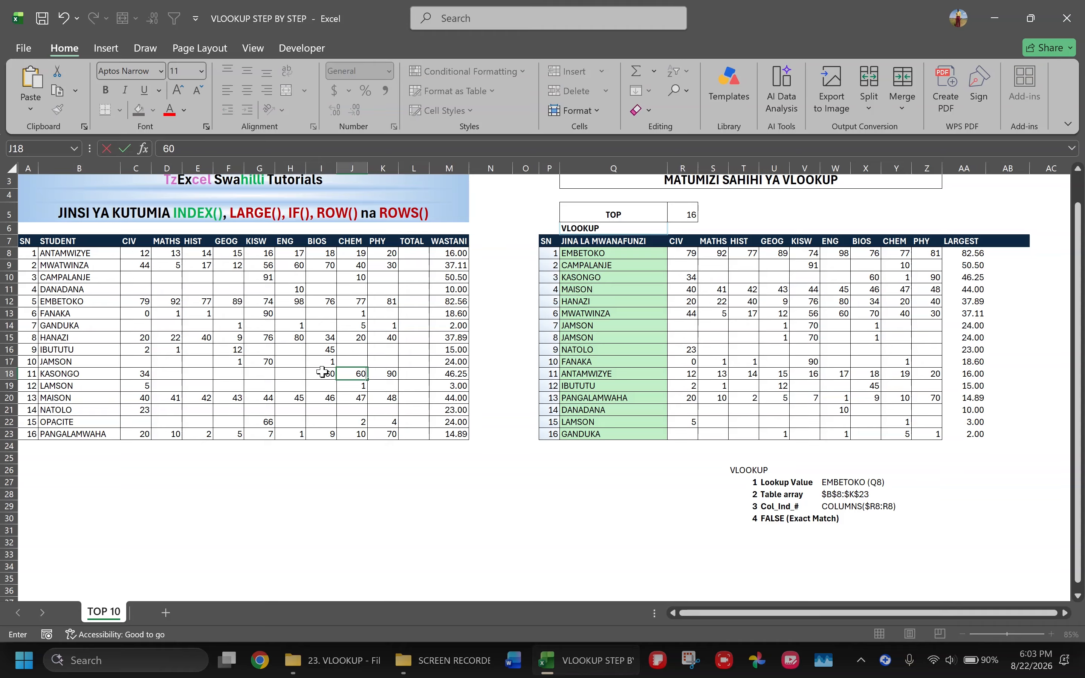
pyautogui.press('Return')
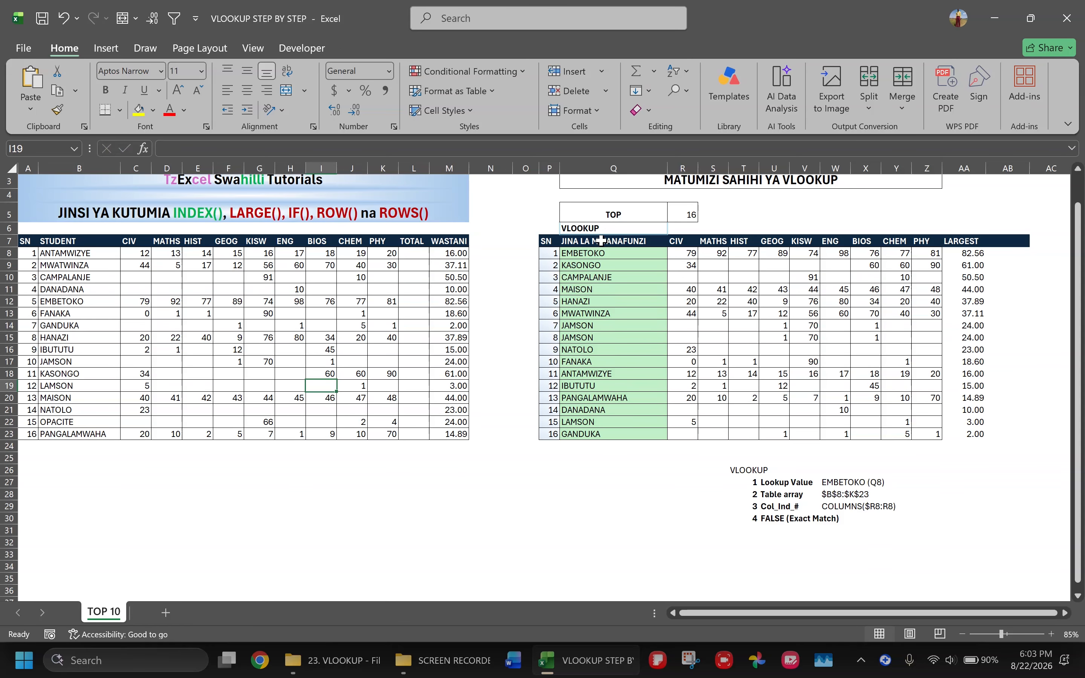
pyautogui.scroll(1, 613, 323)
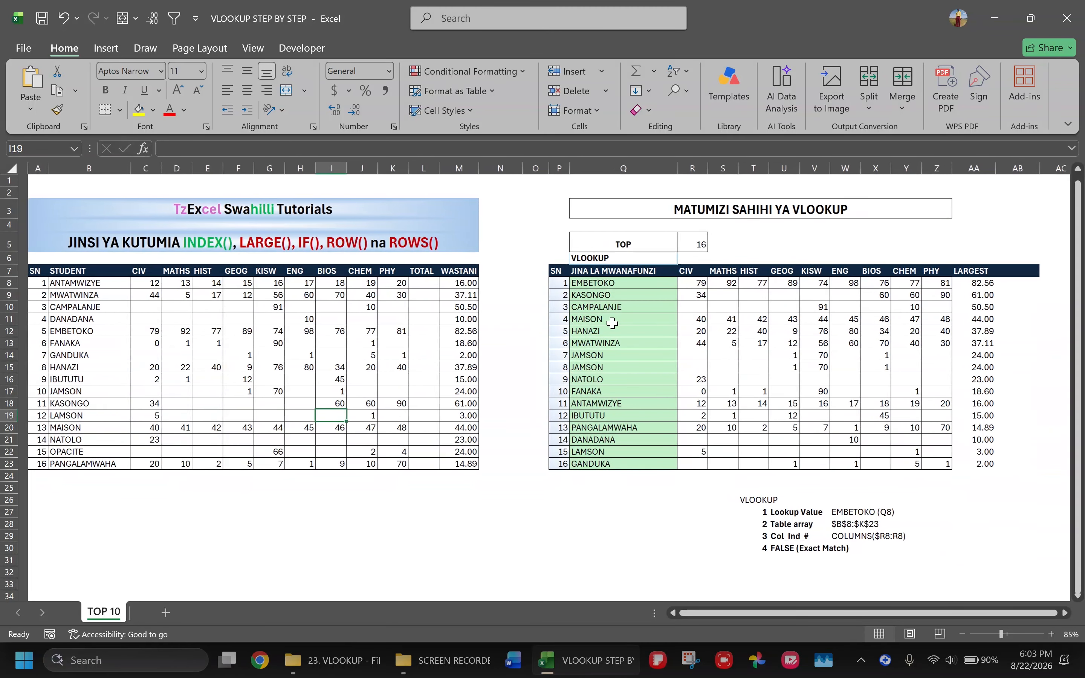
pyautogui.hscroll(1, 612, 323)
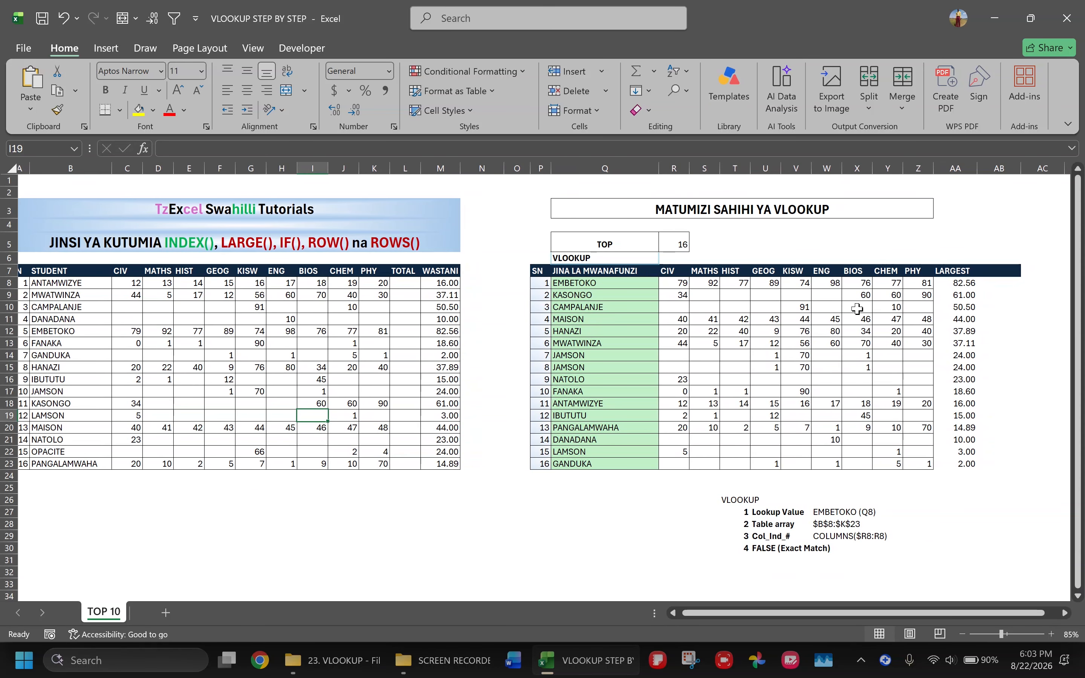